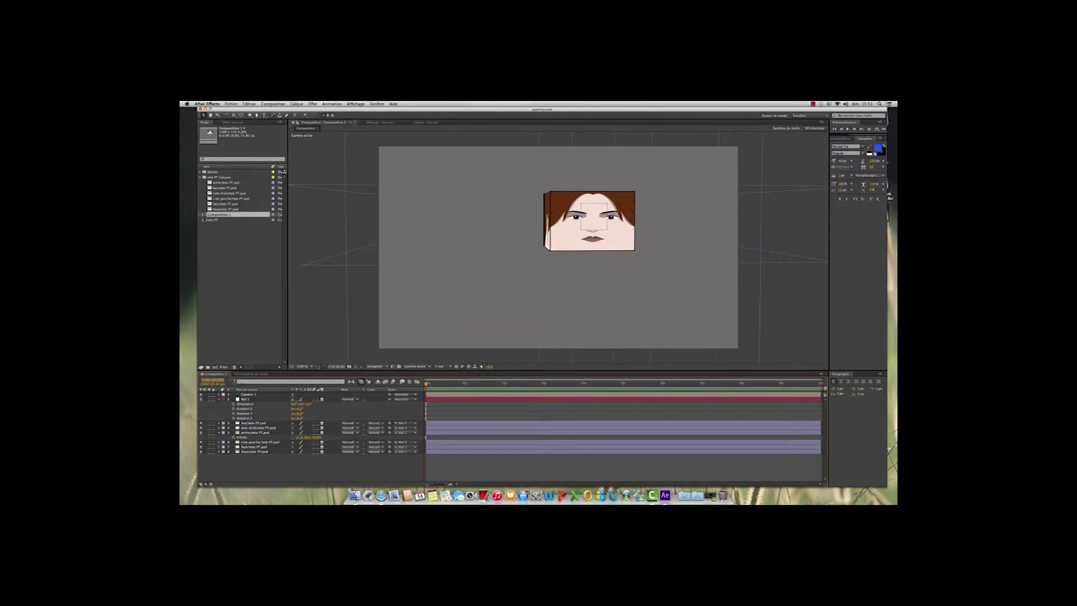
- Create a new composition using the preset settings offered in the composition settings
click(273, 103)
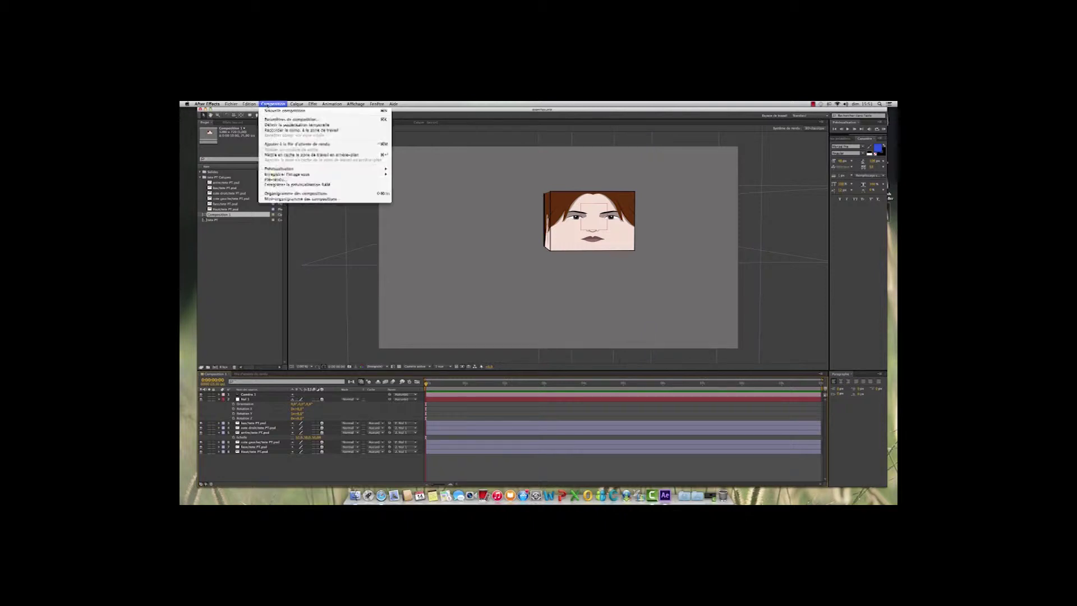
click(271, 111)
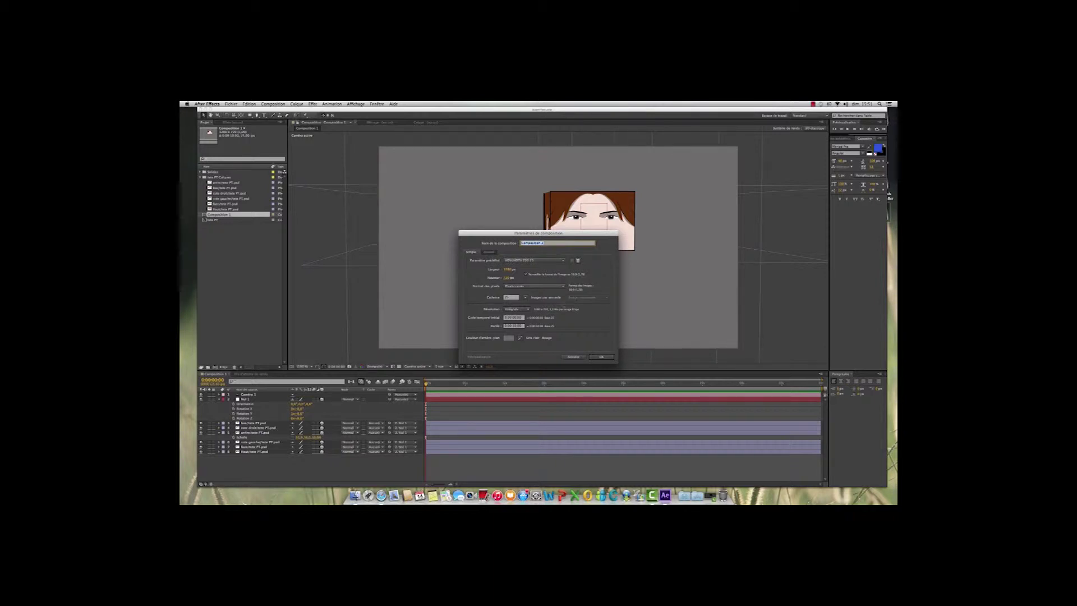
text(Bend)
click(597, 357)
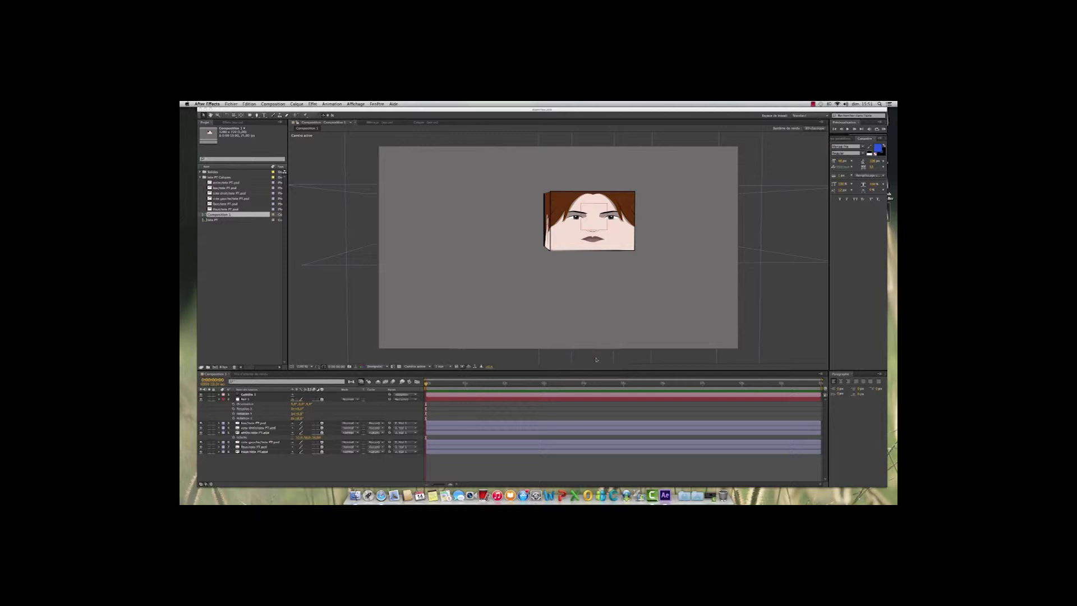
click(218, 215)
right_click(219, 217)
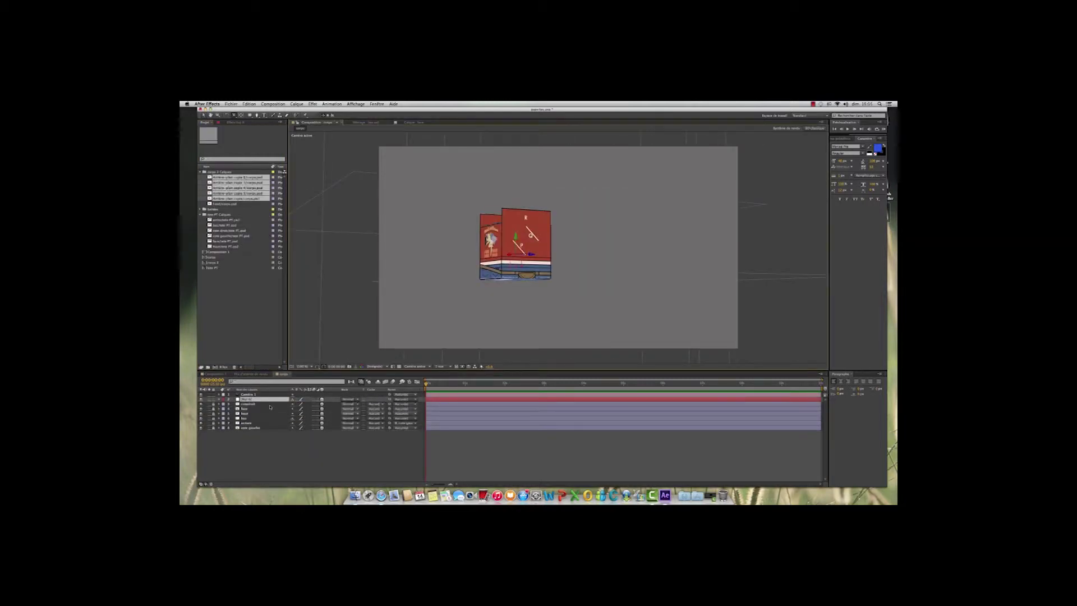
- Parent the six body layers to the null object in the body composition
click(270, 407)
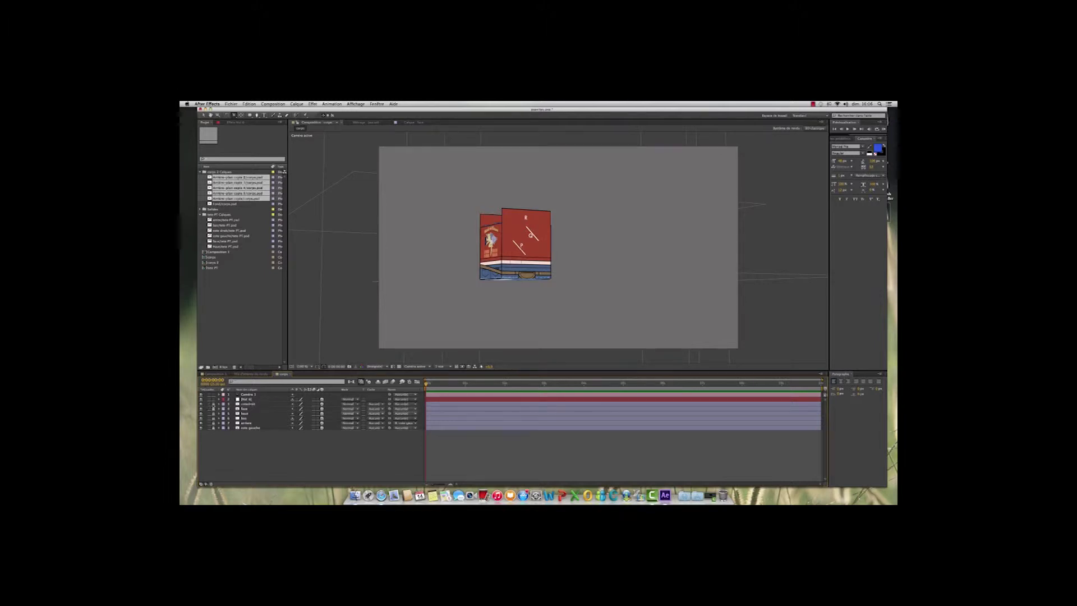
click(262, 404)
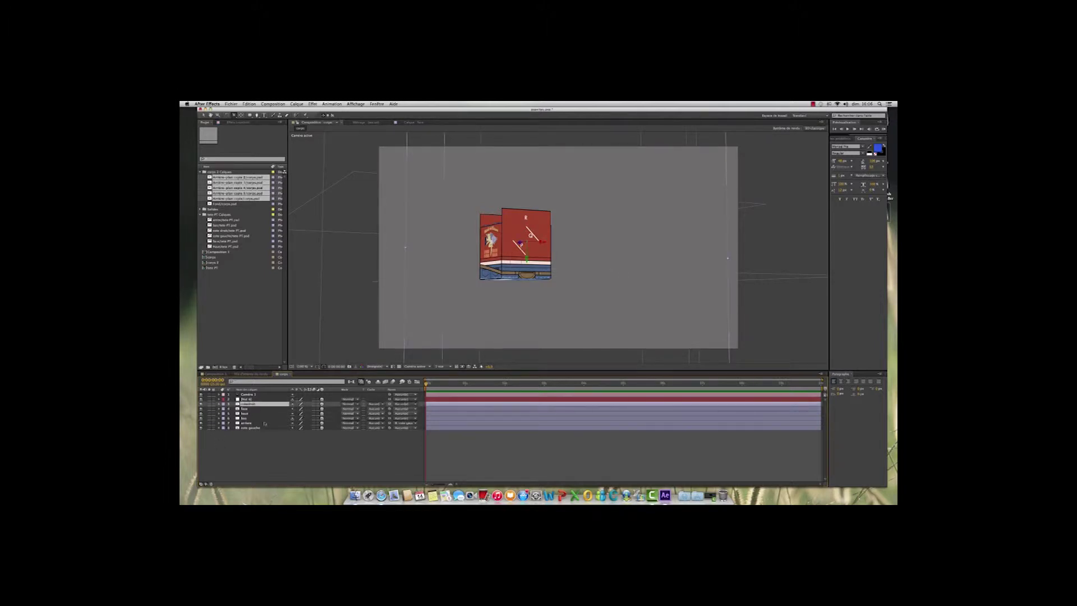
shift+click(267, 428)
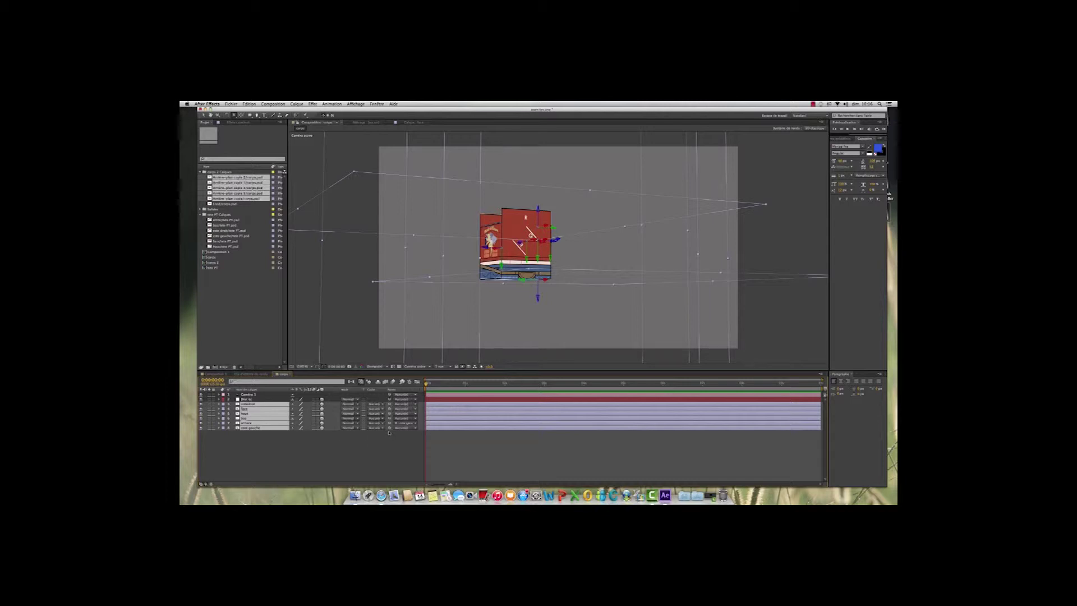
drag(389, 430, 266, 405)
- Test the body's 3D rotation by turning the null about its X and Y axes, and restore both rotations to 0°
click(261, 399)
key(r)
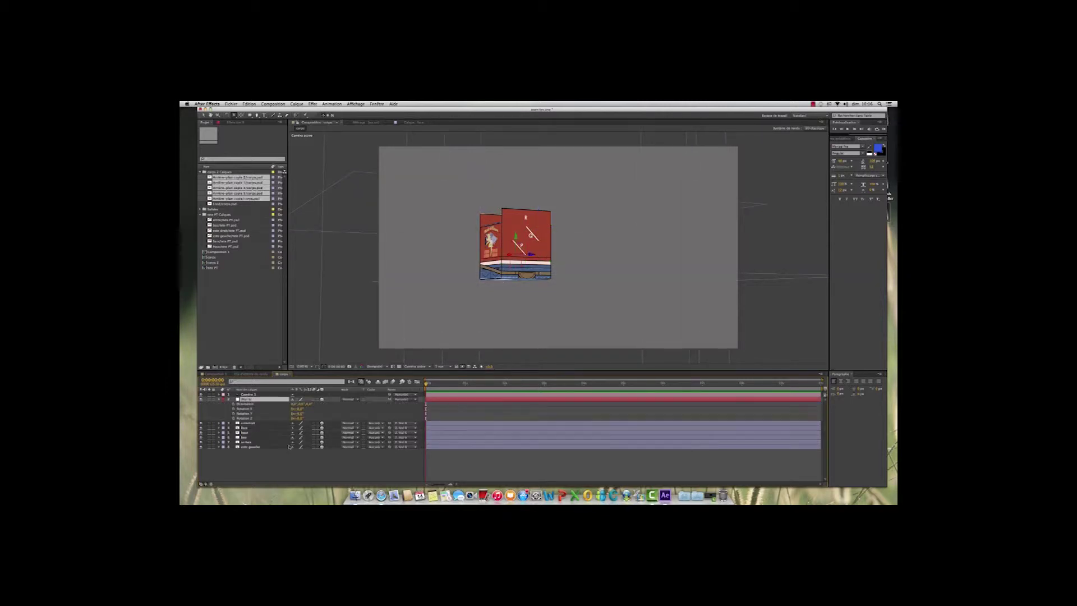
mouse_move(297, 408)
mouse_down()
mouse_move(348, 409)
mouse_move(298, 412)
mouse_up()
click(301, 408)
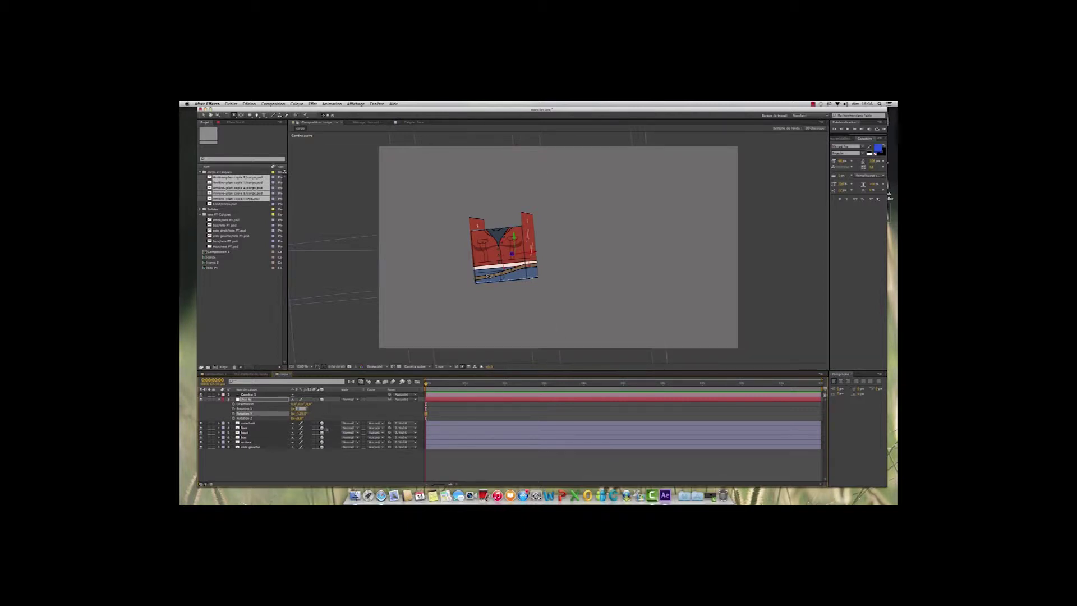
click(300, 414)
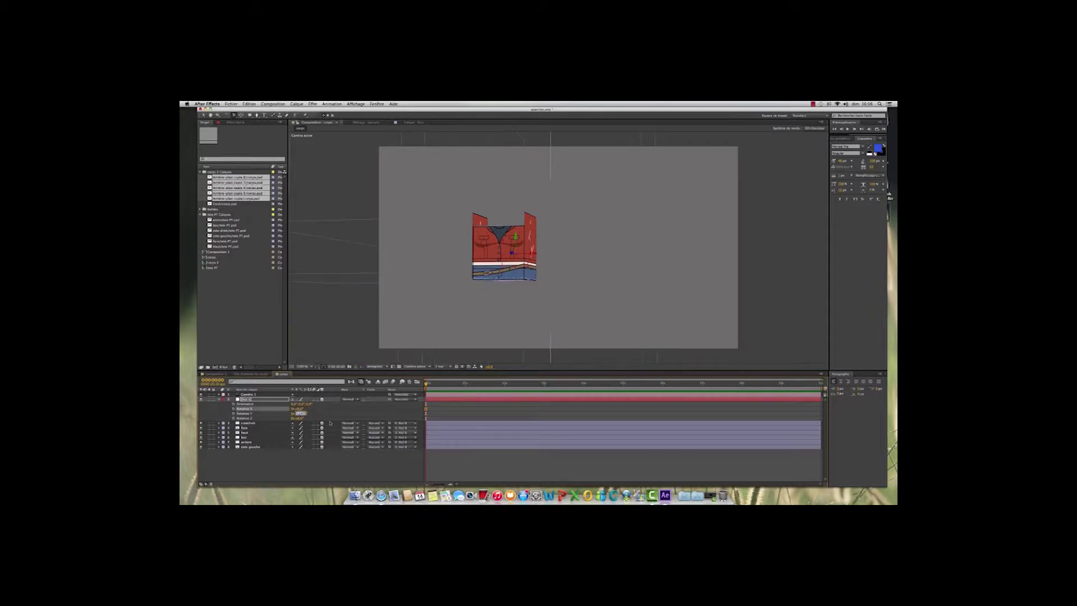
click(331, 417)
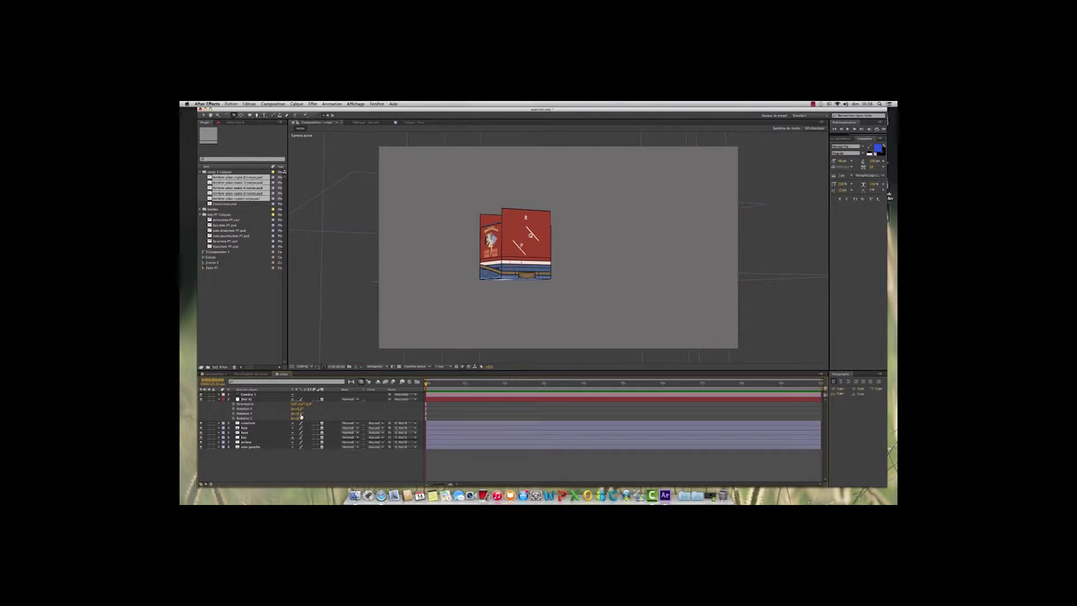
- Copy the null object together with its six body layers
click(261, 400)
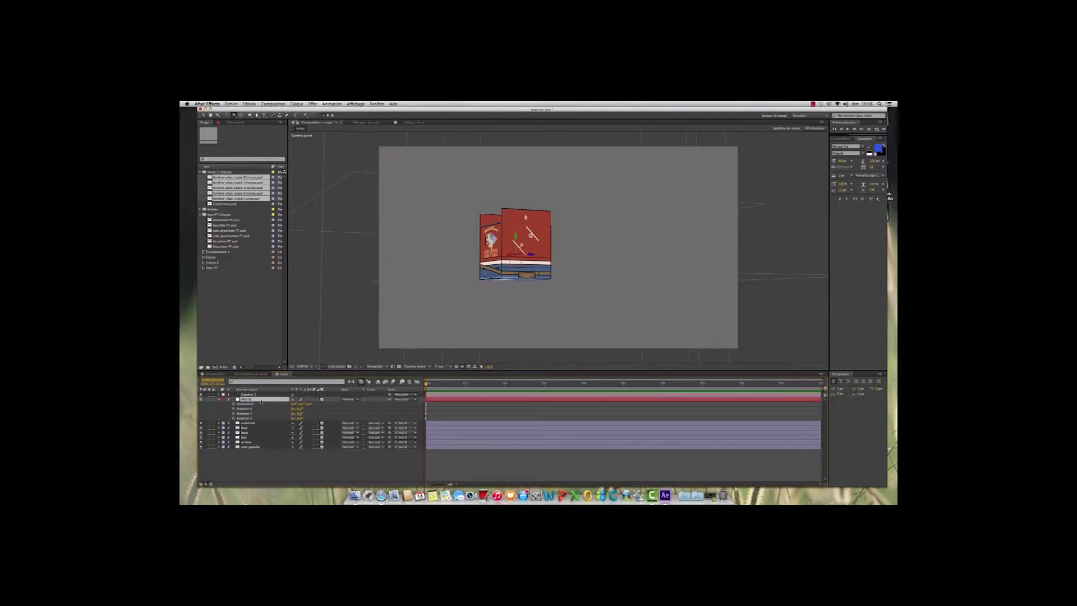
shift+click(264, 447)
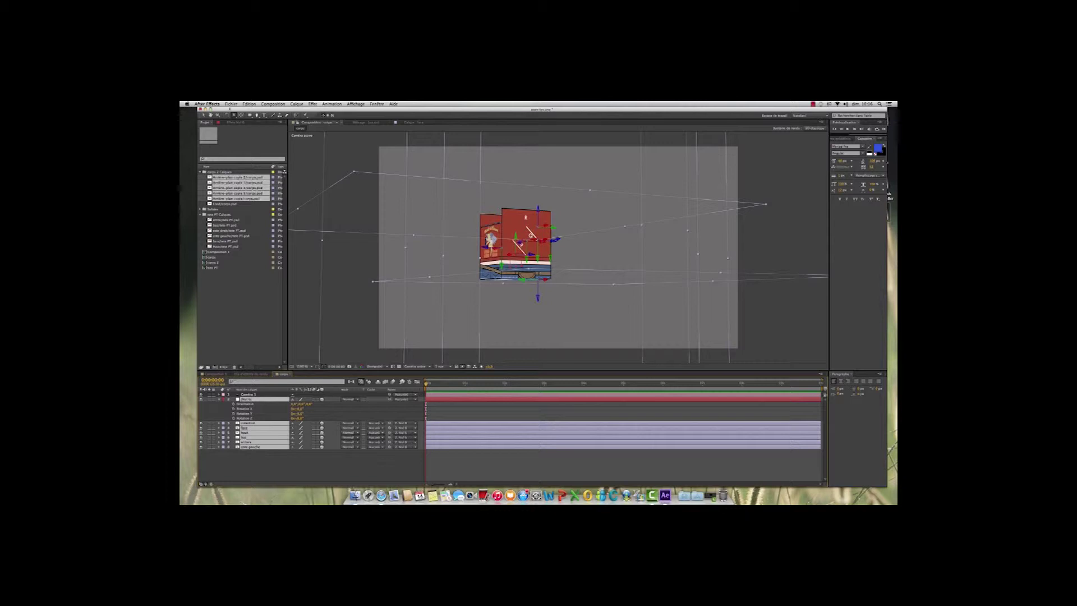
click(249, 104)
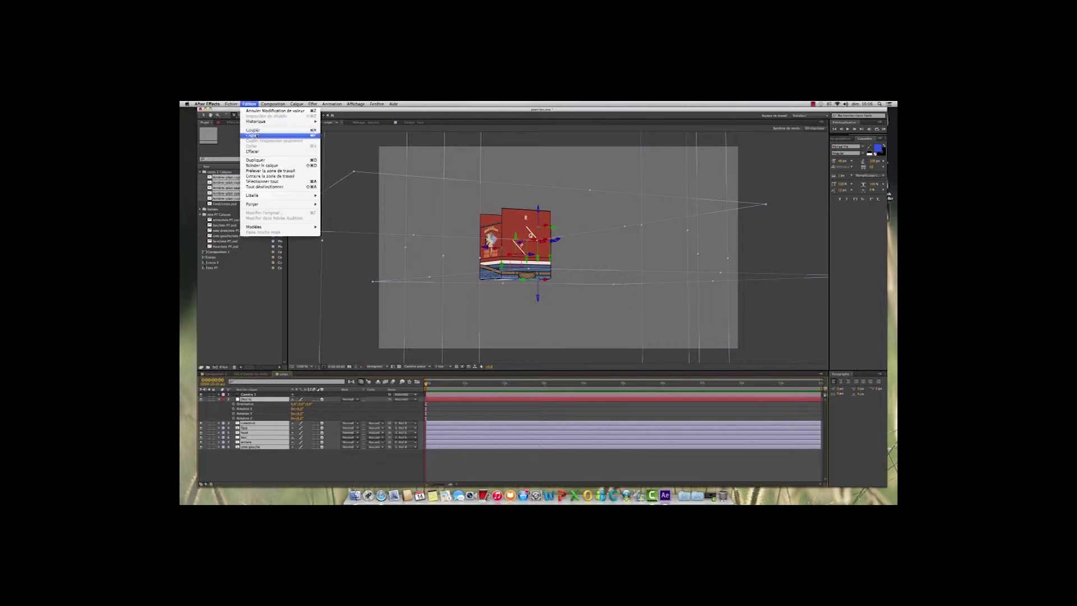
click(253, 135)
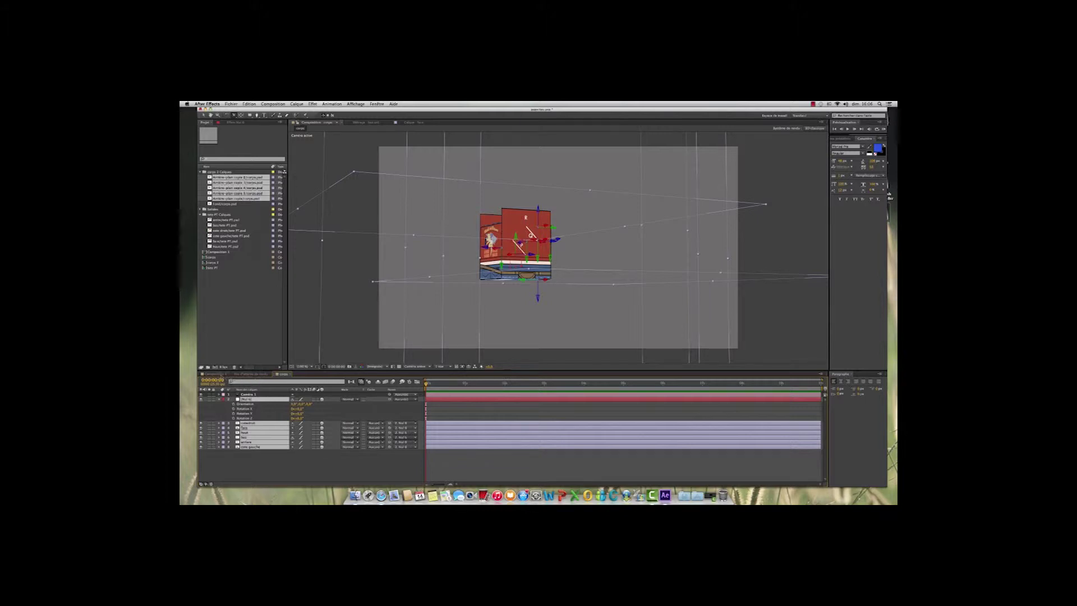
- Paste the copied body layers and null into Composition 1 and send them to the bottom of the layer stack
click(216, 374)
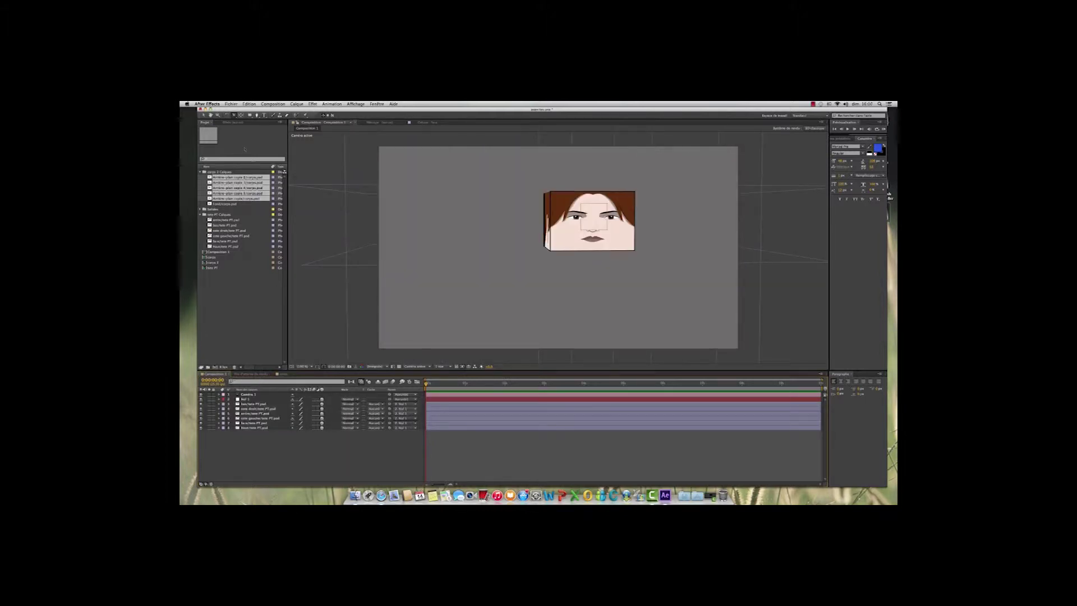
click(249, 104)
click(251, 147)
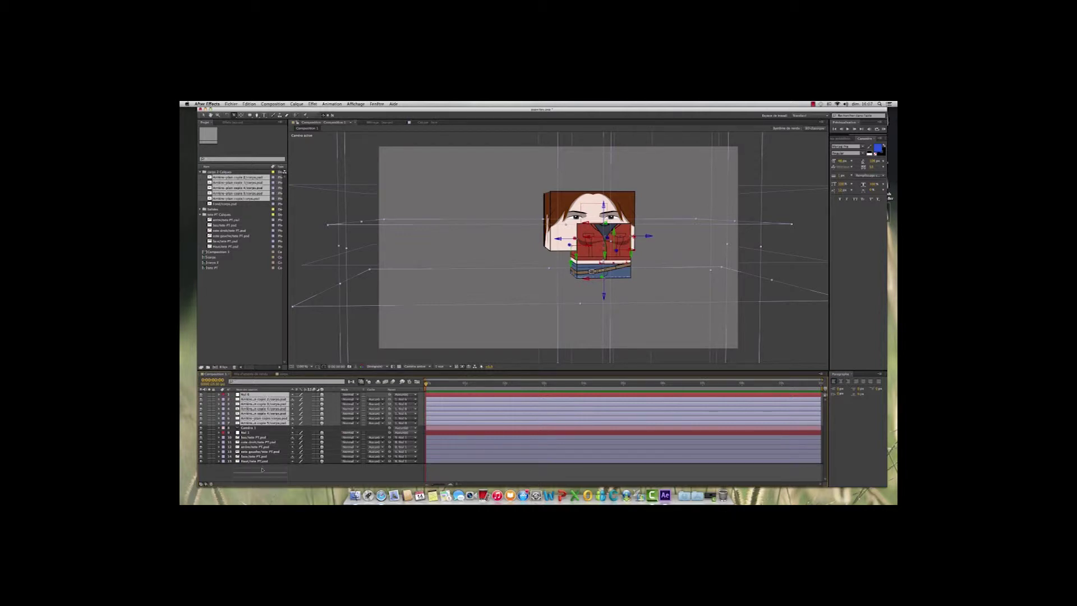
key(super+shift+bracketleft)
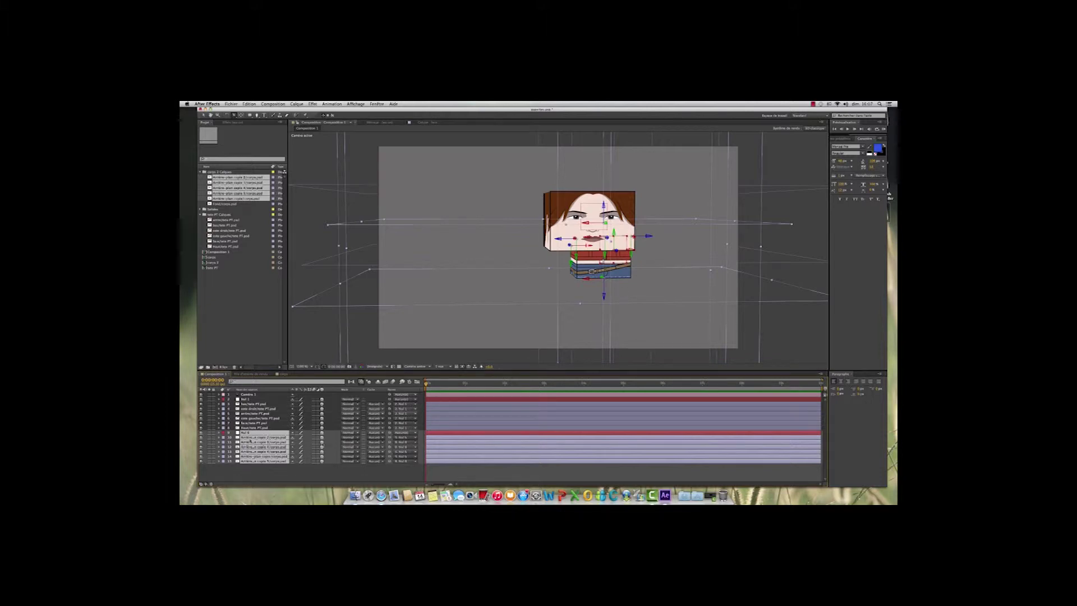
click(254, 472)
- Reposition the body's null downward and sideways so the torso sits centred directly beneath the head
click(245, 432)
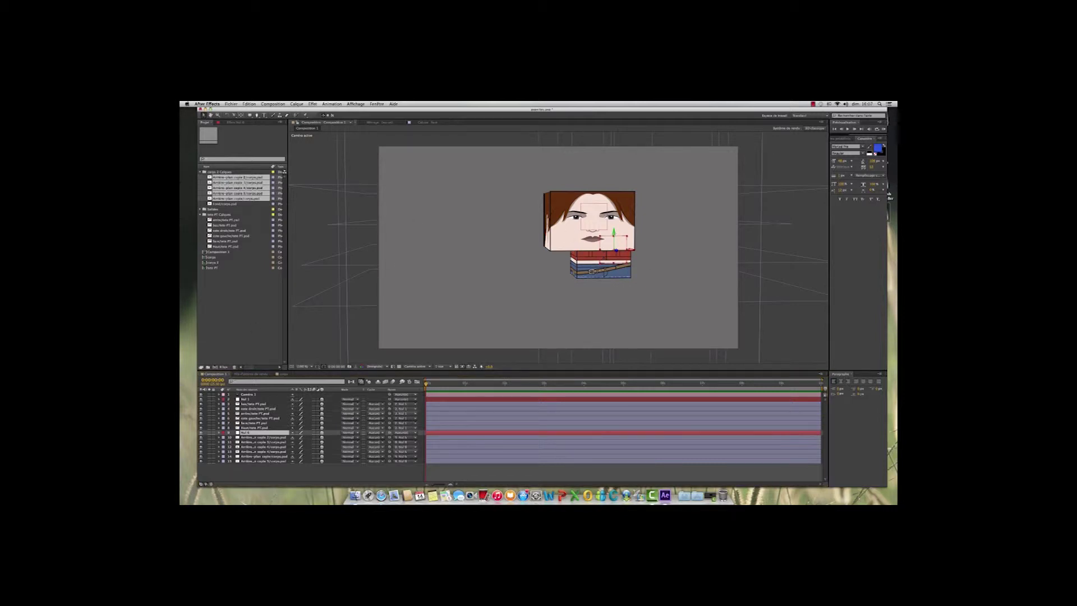
drag(613, 234, 613, 272)
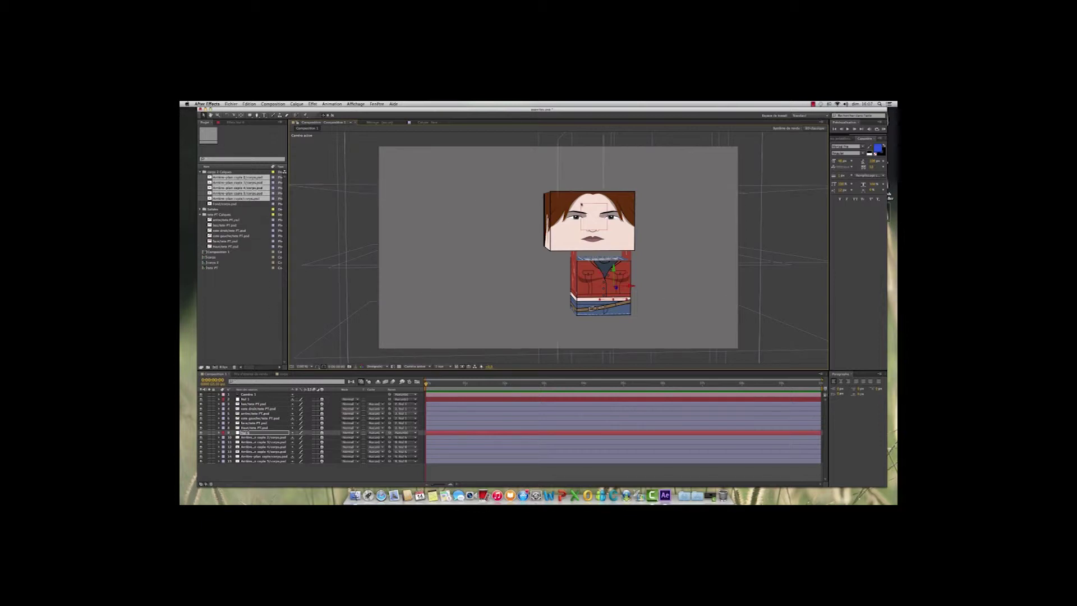
drag(629, 286, 603, 252)
click(612, 328)
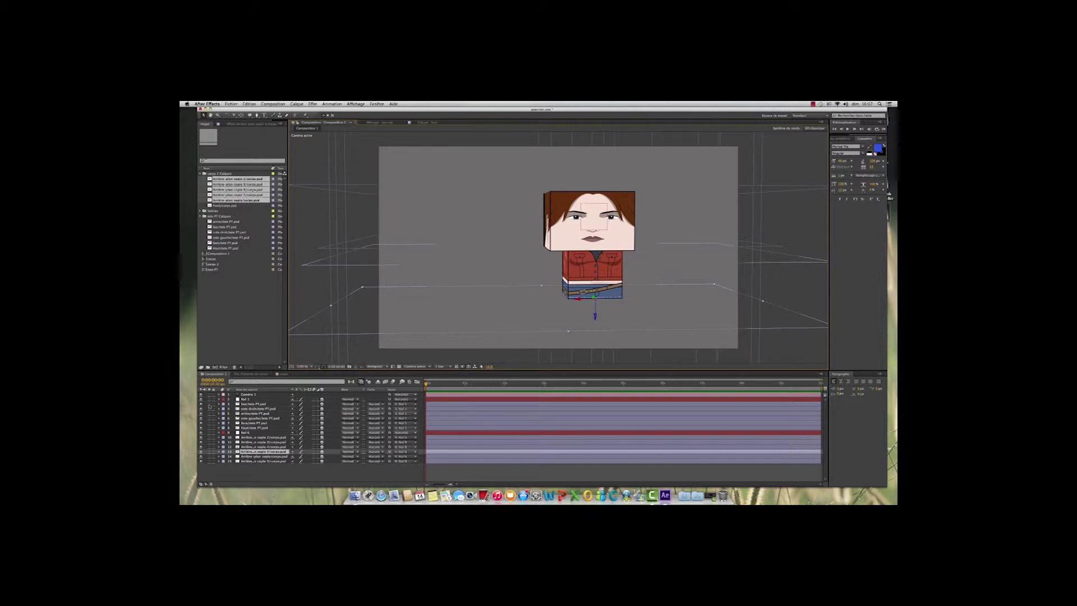
- Solo the head and body face layers, leaving the camera and both nulls unsoloed
drag(209, 404, 209, 433)
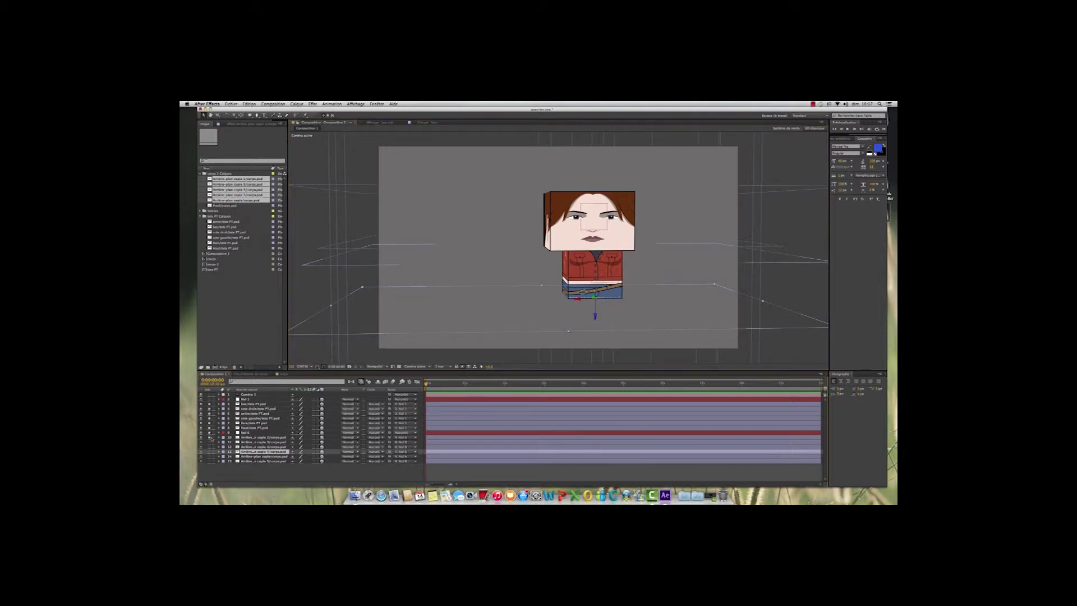
click(208, 432)
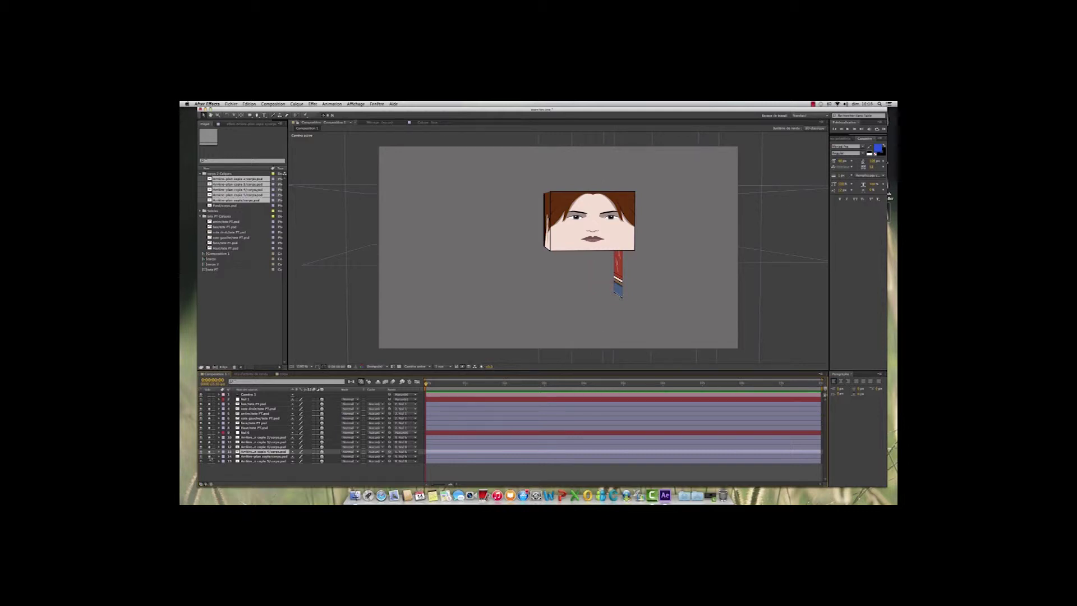
click(245, 399)
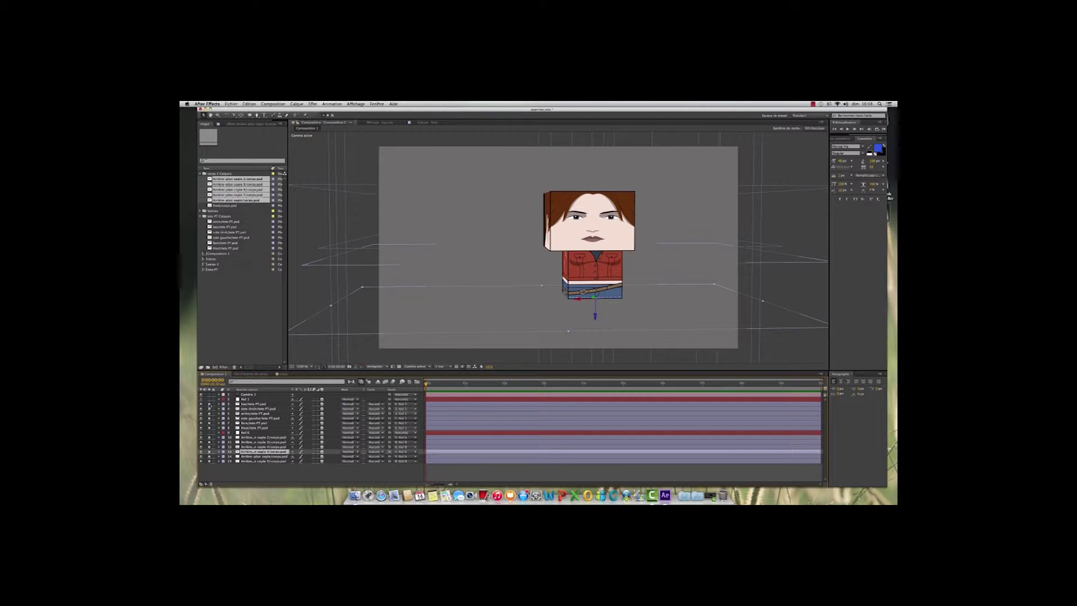
- Mark the six head layers as shy
click(252, 404)
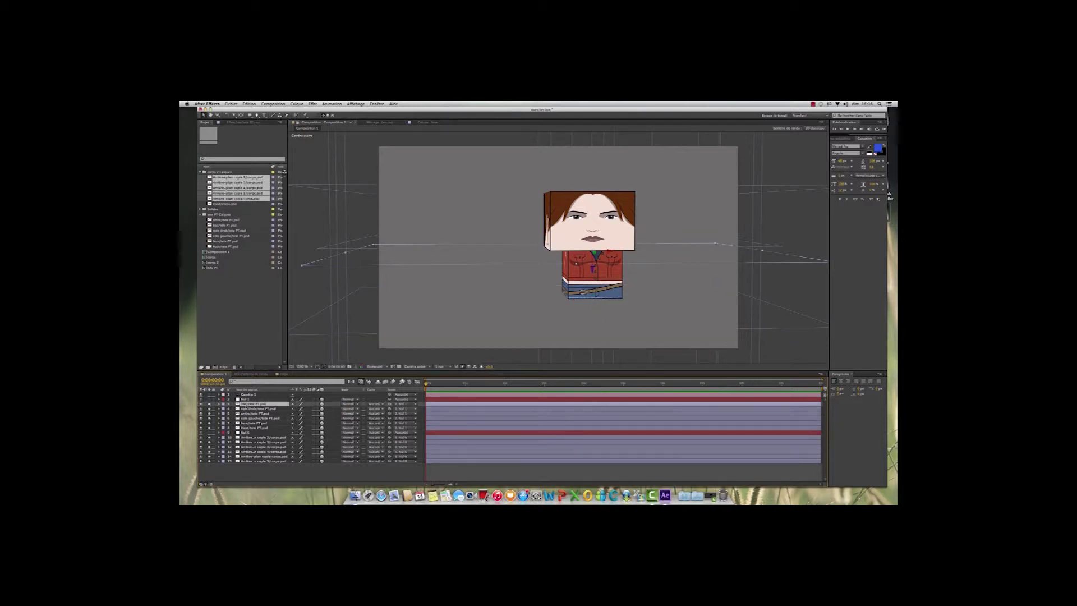
shift+click(255, 428)
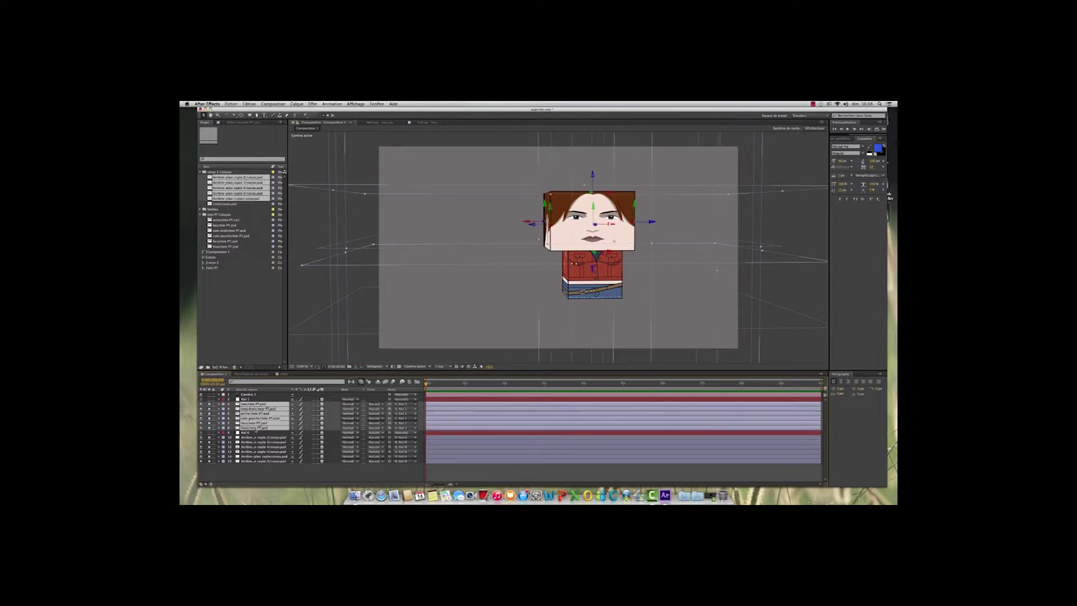
right_click(257, 423)
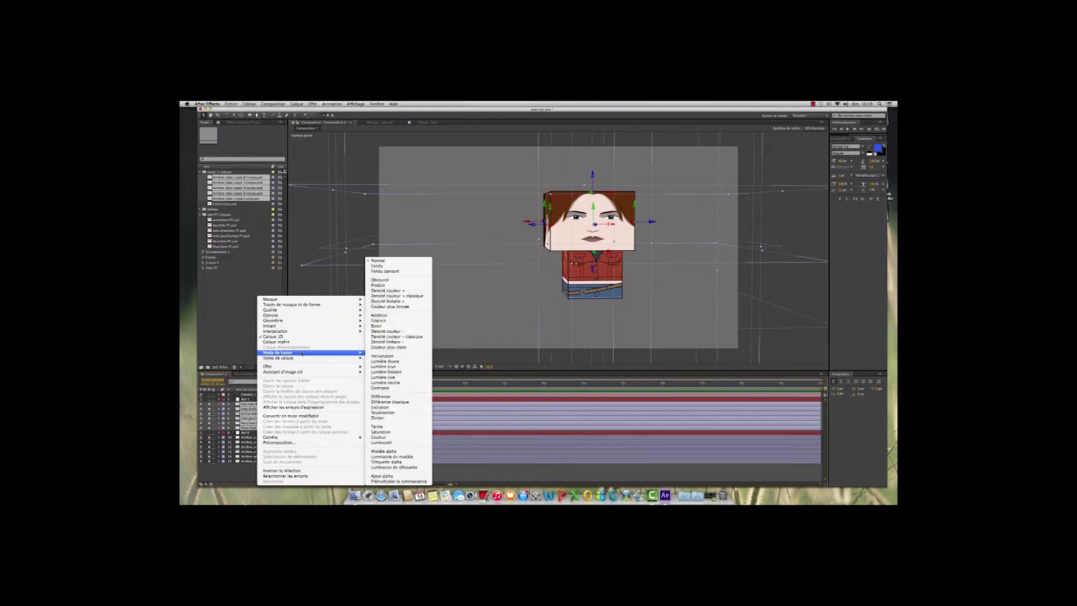
mouse_move(291, 301)
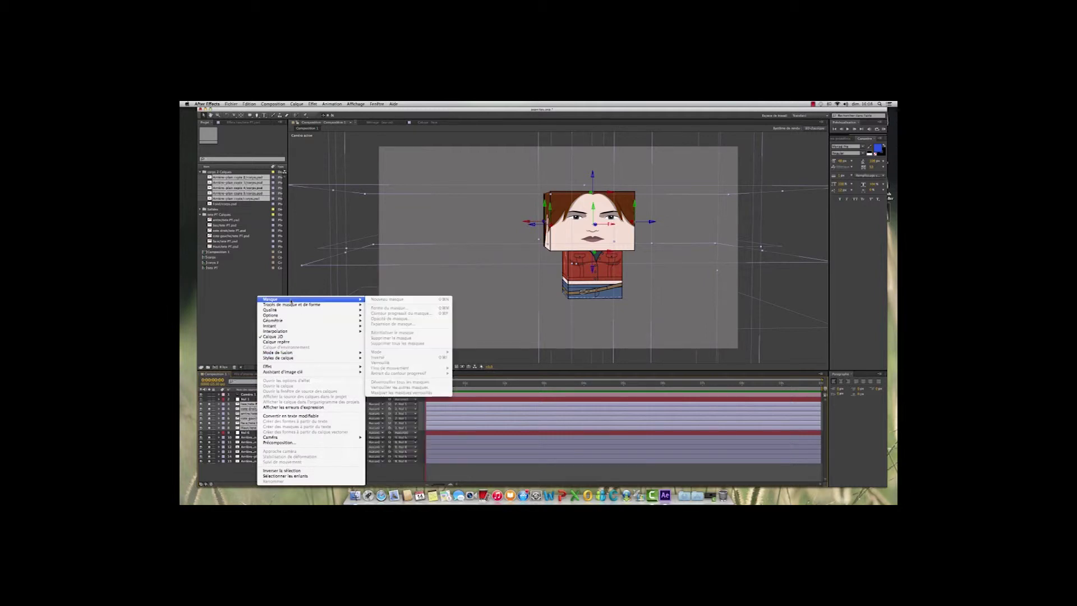
mouse_move(296, 359)
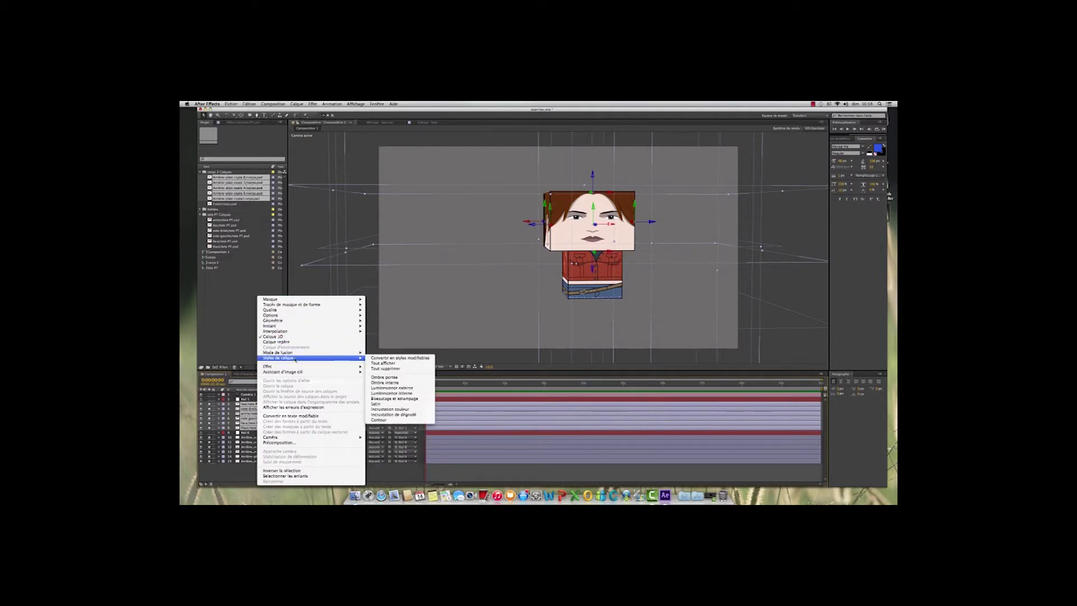
mouse_move(319, 373)
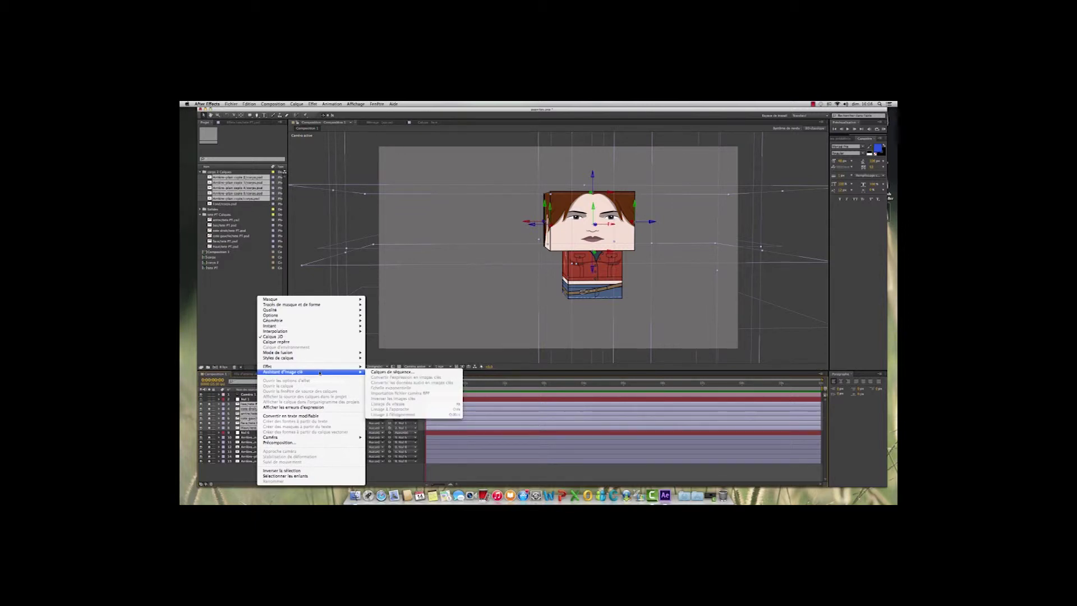
mouse_move(313, 318)
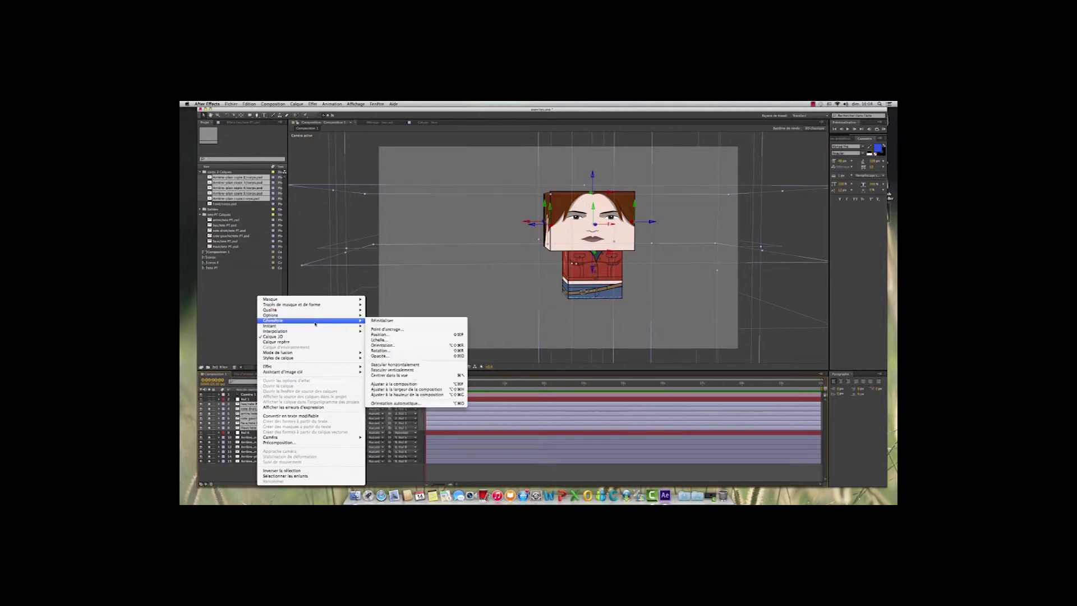
click(377, 334)
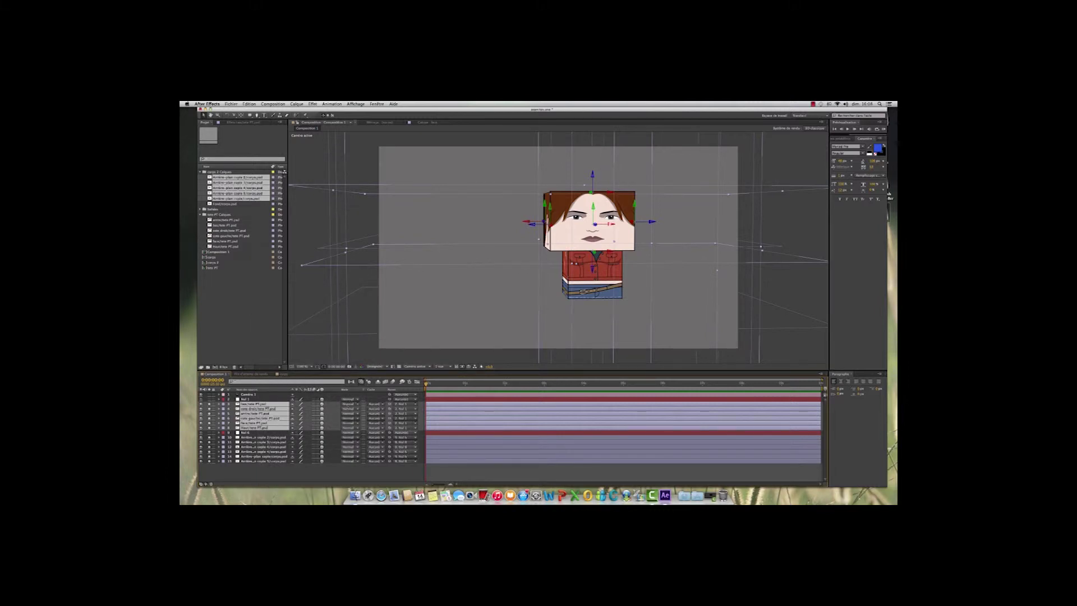
- Mark the six body layers as shy and hide all shy layers in the timeline
click(264, 438)
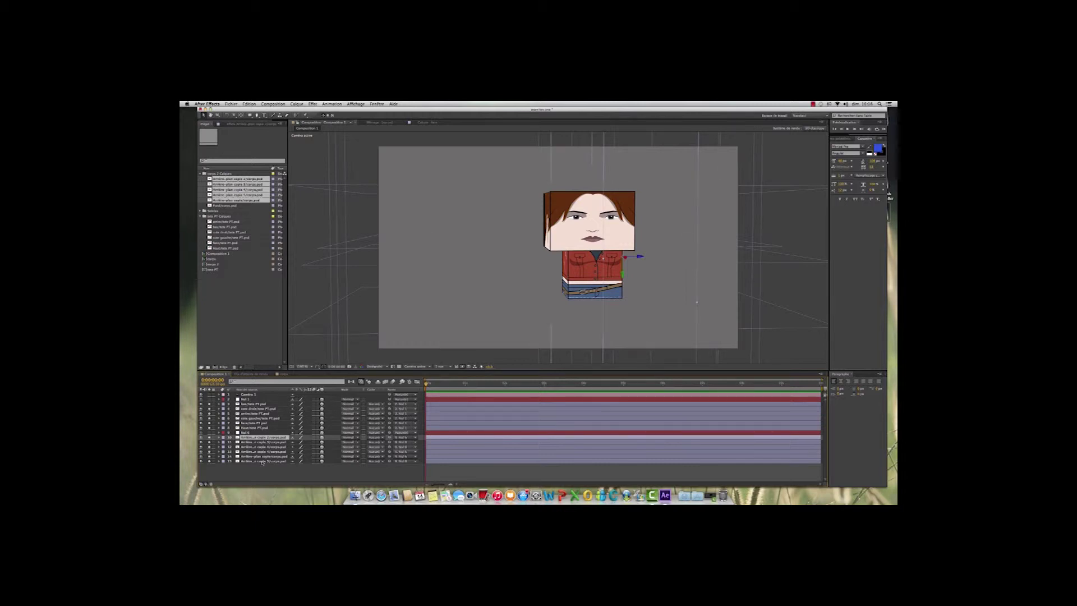
shift+click(262, 462)
right_click(262, 461)
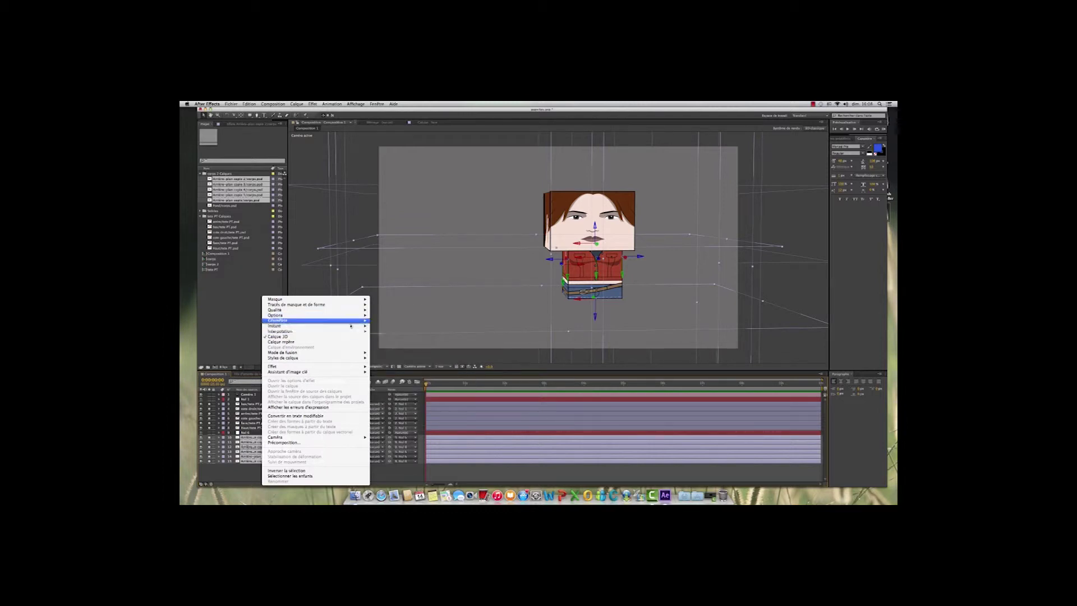
mouse_move(354, 316)
click(387, 335)
click(377, 381)
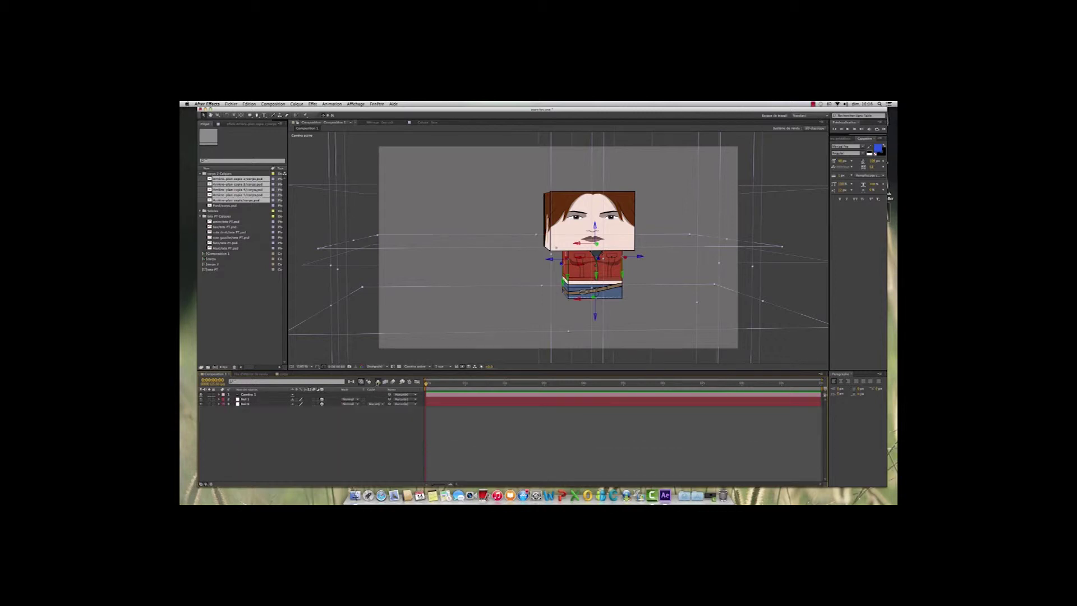
- Reveal the rotation properties of the head and body nulls and turn the head slightly around its Y axis
click(333, 433)
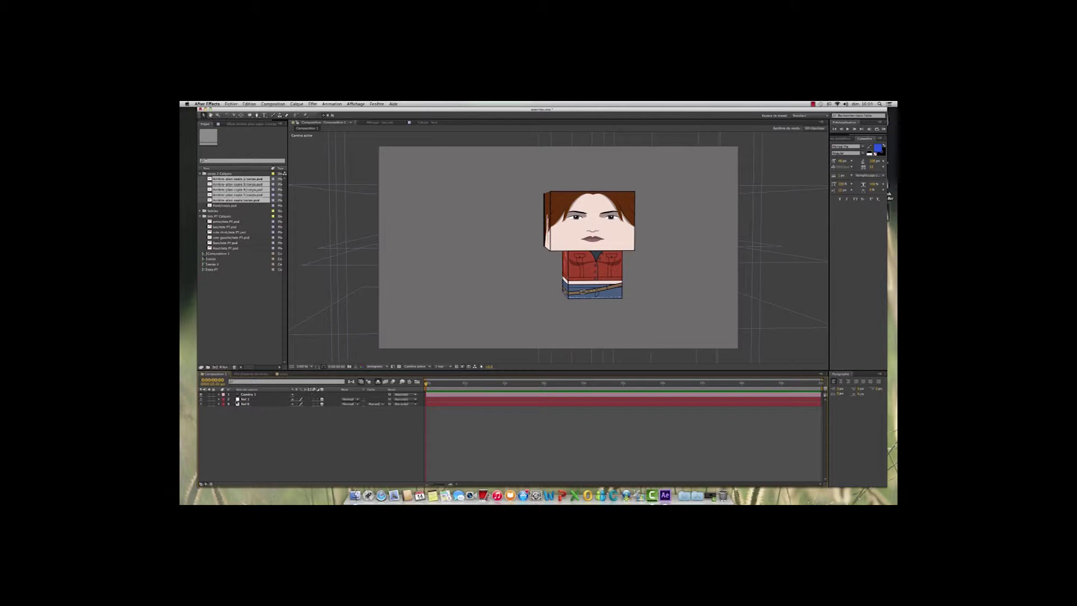
click(245, 398)
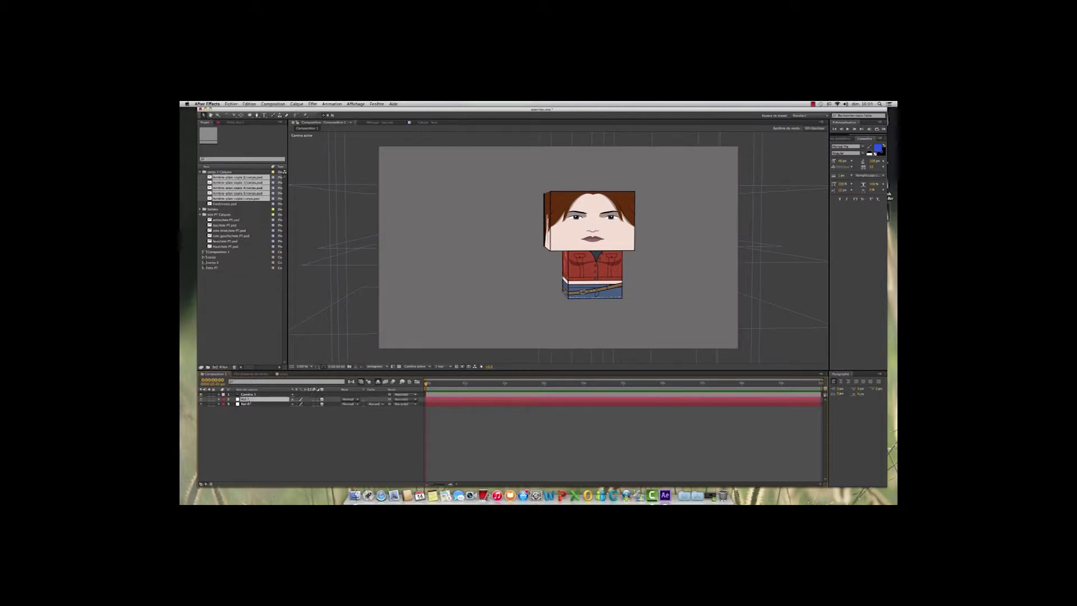
key(r)
click(246, 423)
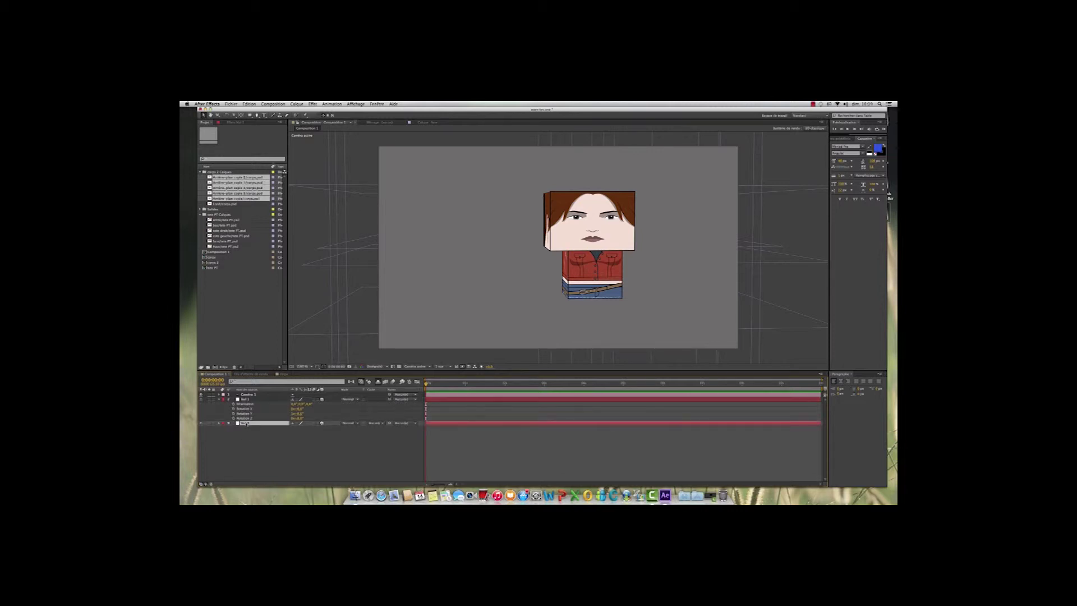
key(r)
drag(300, 414, 300, 413)
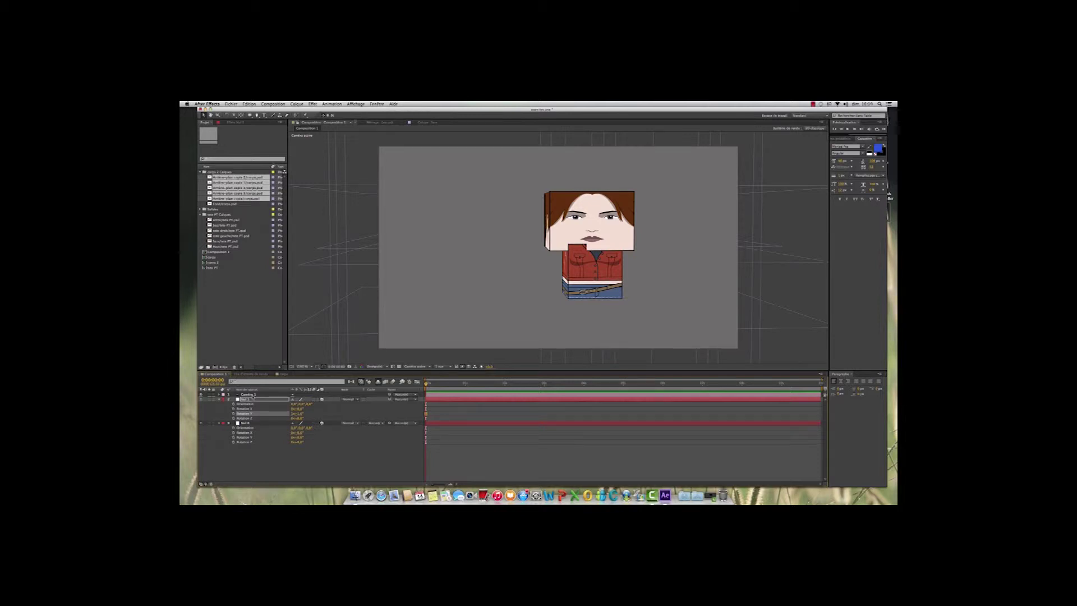
- From a camera side view, shift the head's null horizontally, upward and in depth so the head sits centred on the torso
click(250, 395)
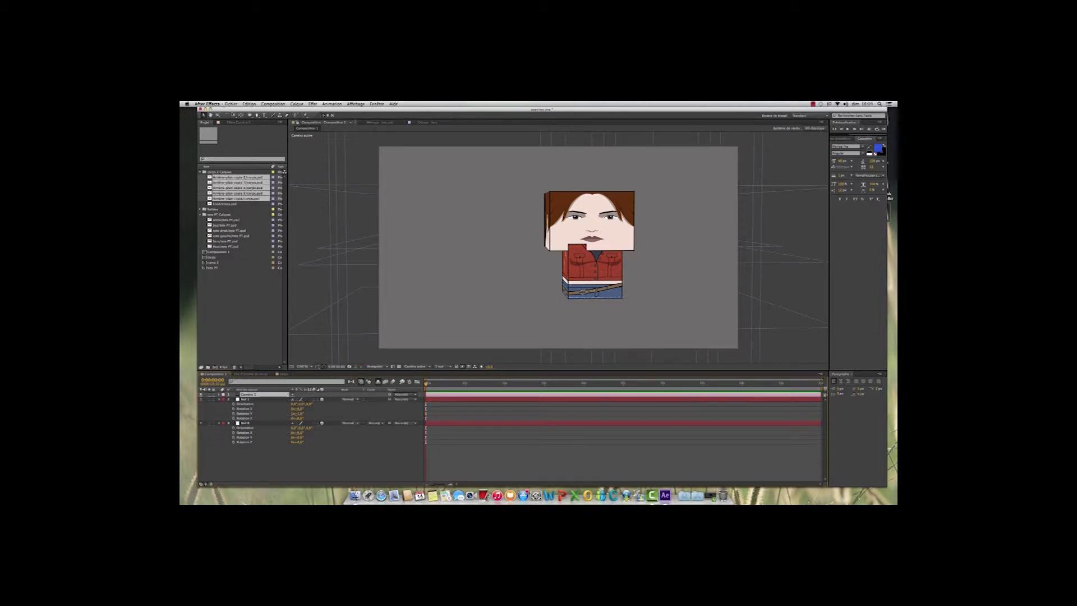
click(235, 115)
drag(401, 234, 522, 271)
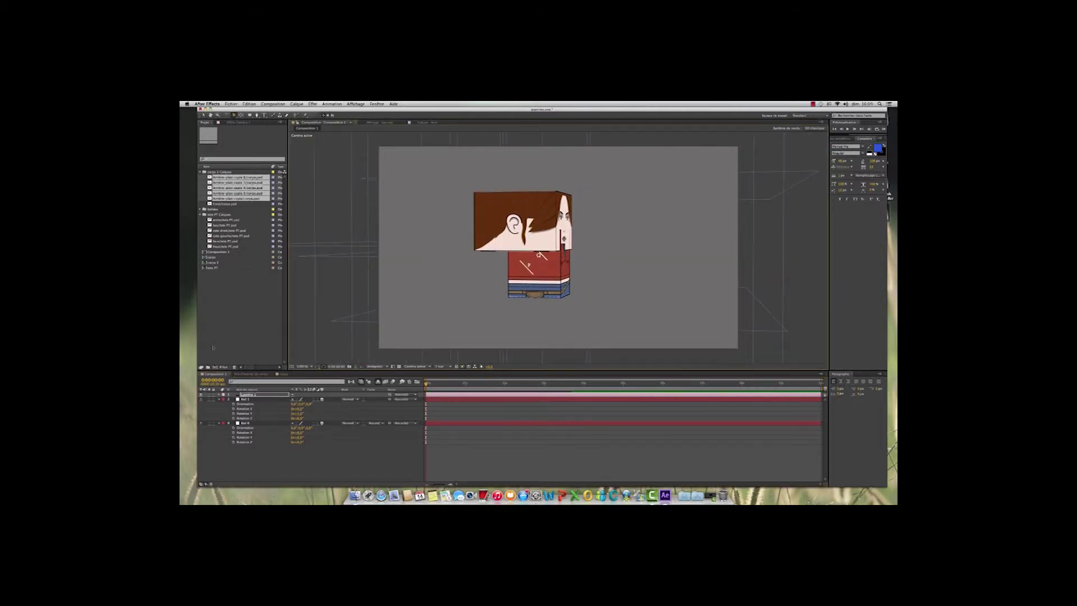
click(248, 400)
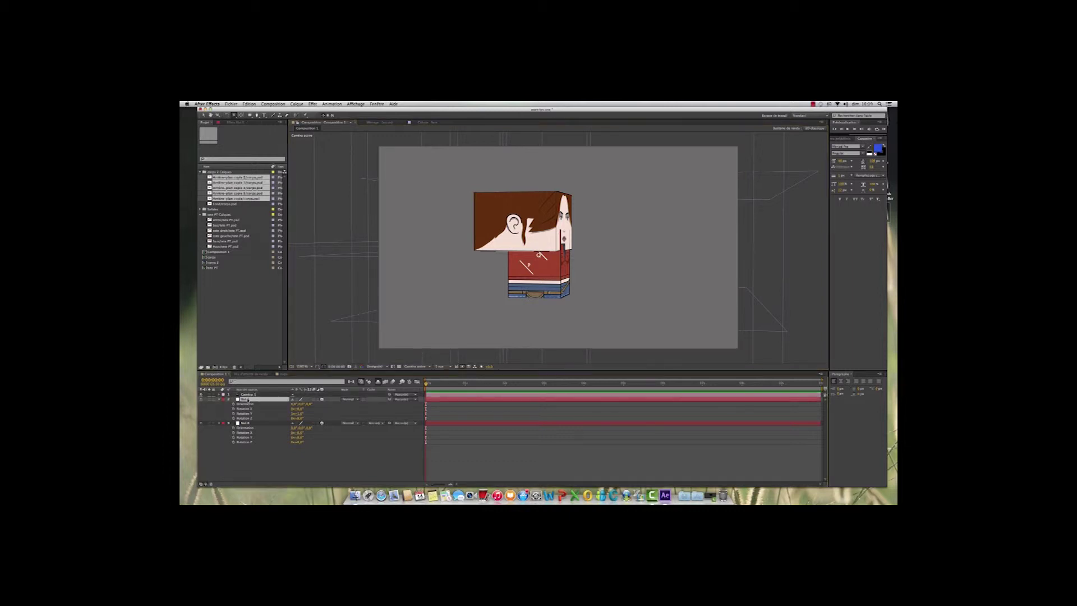
key(p)
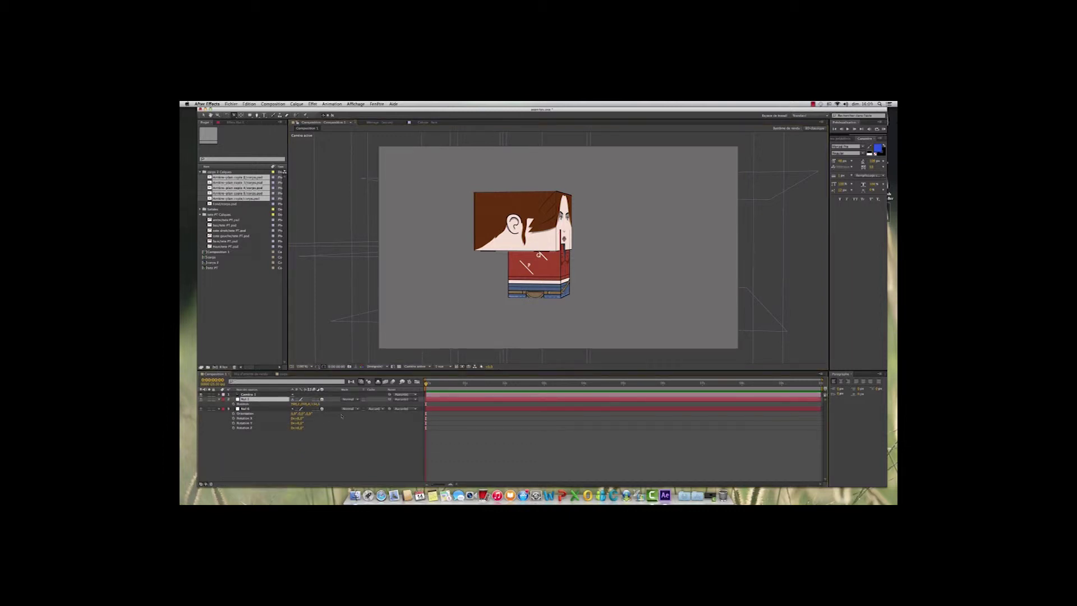
mouse_move(294, 404)
mouse_down()
mouse_move(346, 403)
mouse_move(313, 404)
mouse_up()
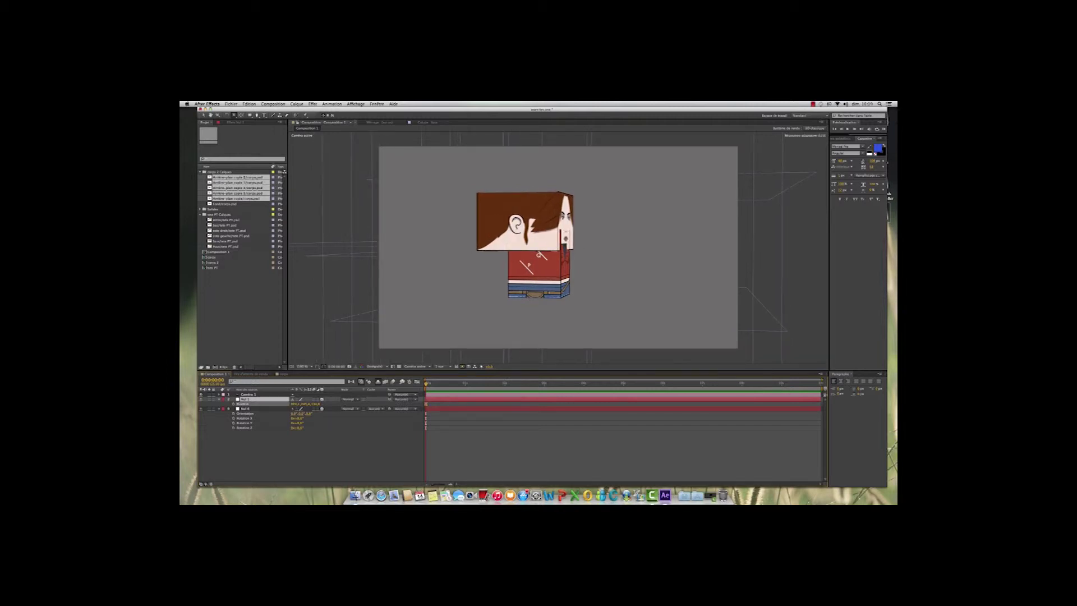
drag(303, 404, 300, 405)
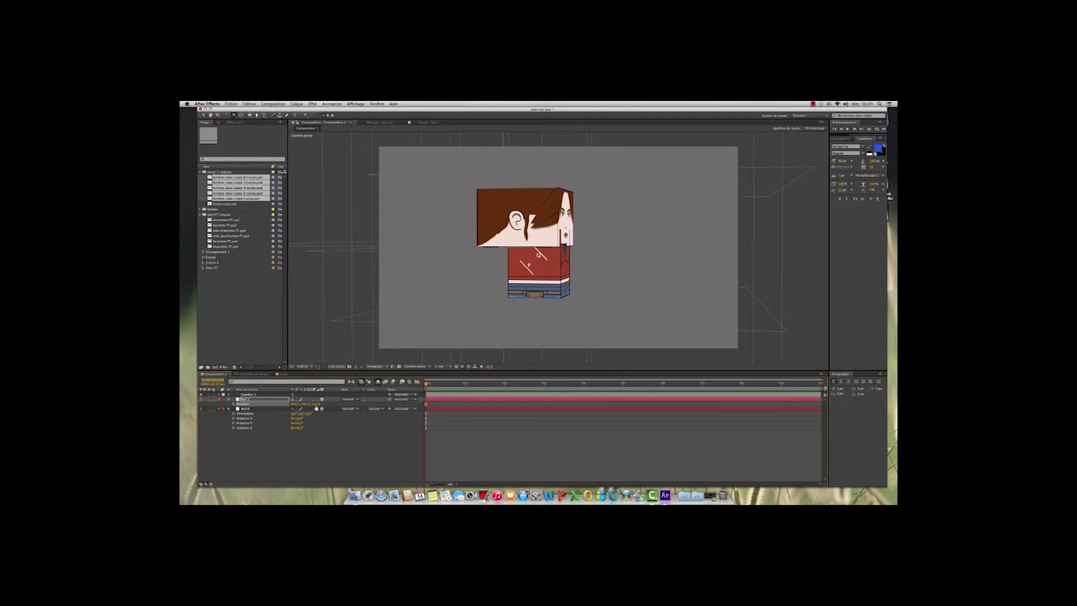
drag(316, 404, 305, 404)
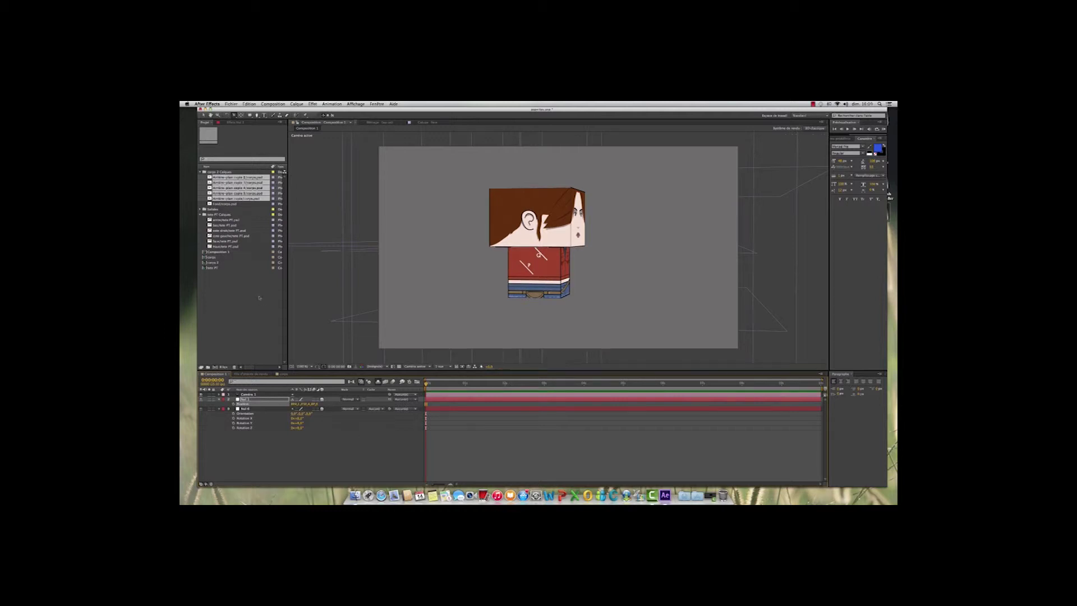
- Bring the camera back to a front view and shift the head's null along X to centre it over the torso
click(234, 116)
drag(479, 302, 380, 298)
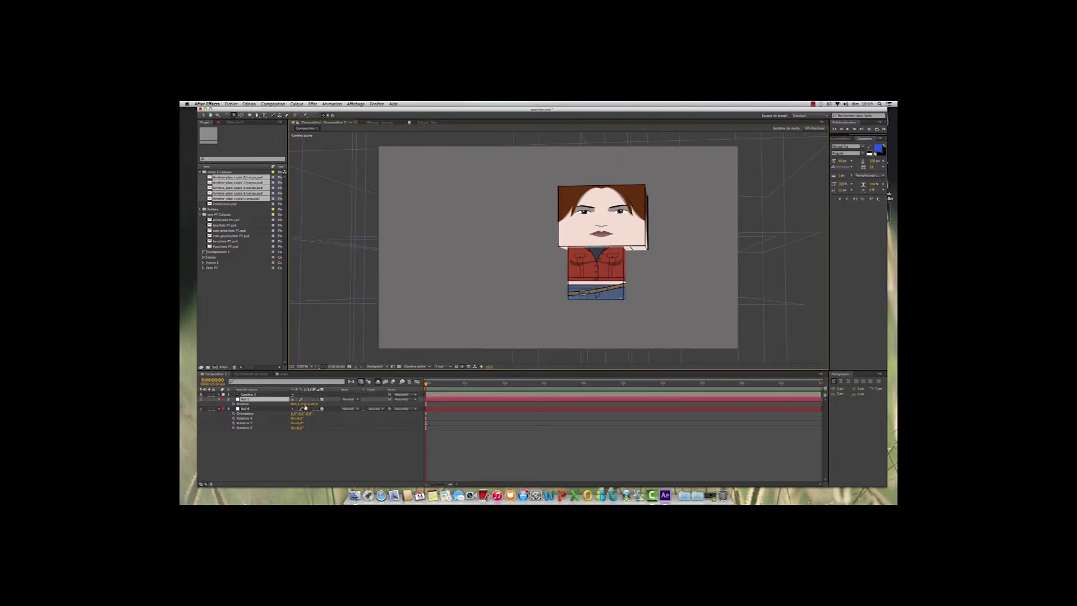
drag(297, 403, 287, 404)
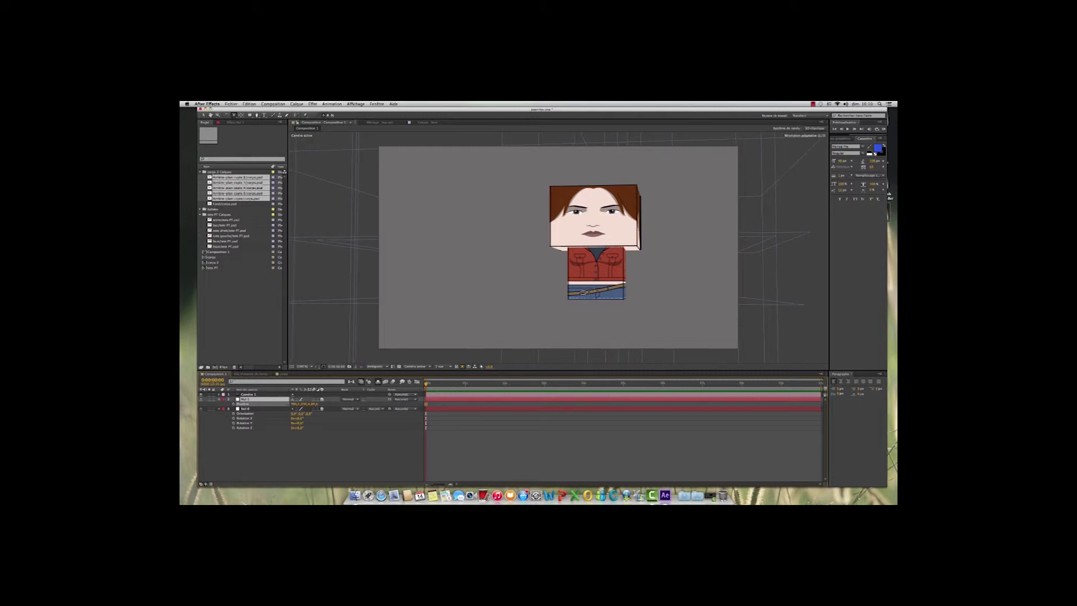
click(337, 446)
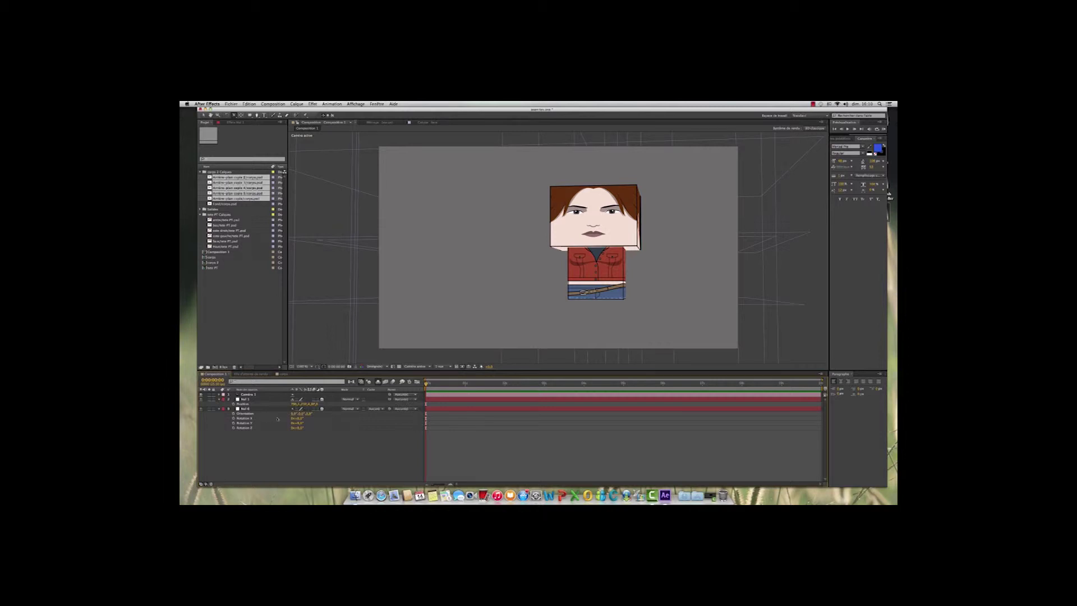
- Rename the head's null "control tete" and the body's null "control corps"
click(246, 400)
right_click(246, 400)
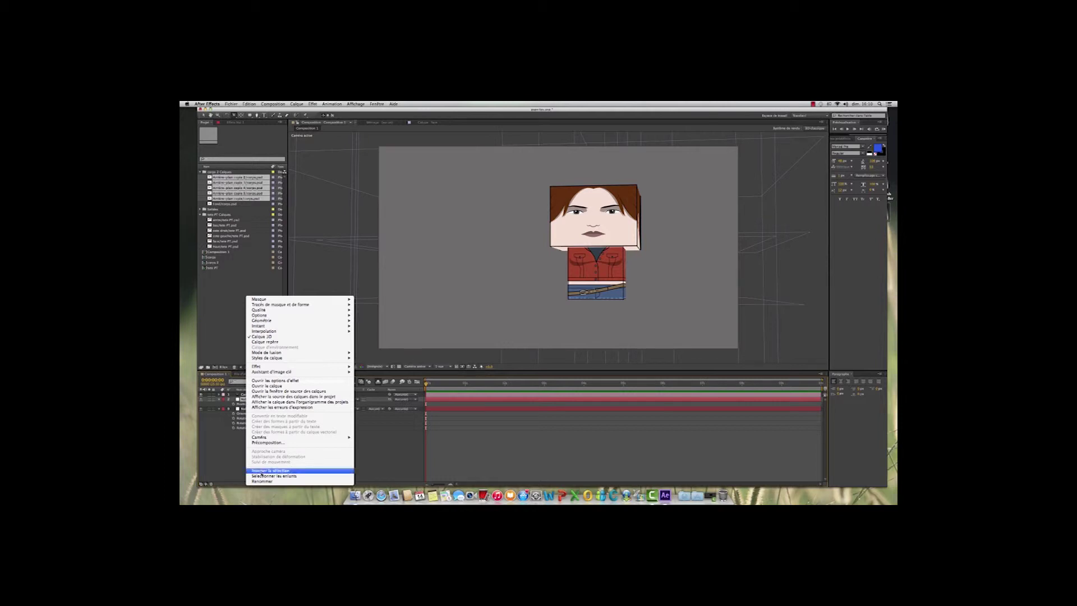
click(343, 482)
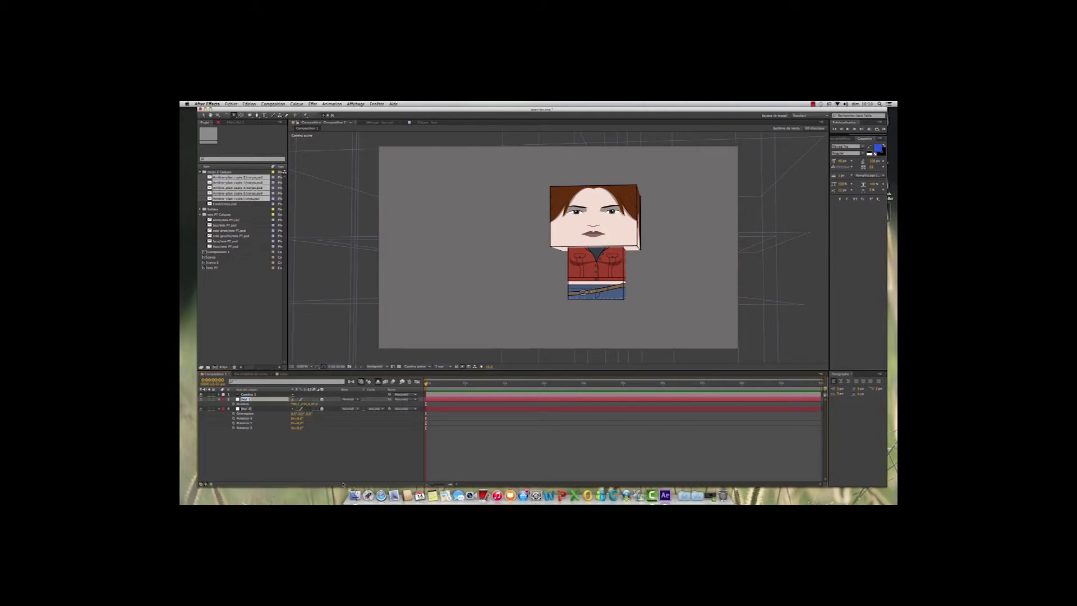
key(BackSpace)
click(246, 409)
right_click(247, 409)
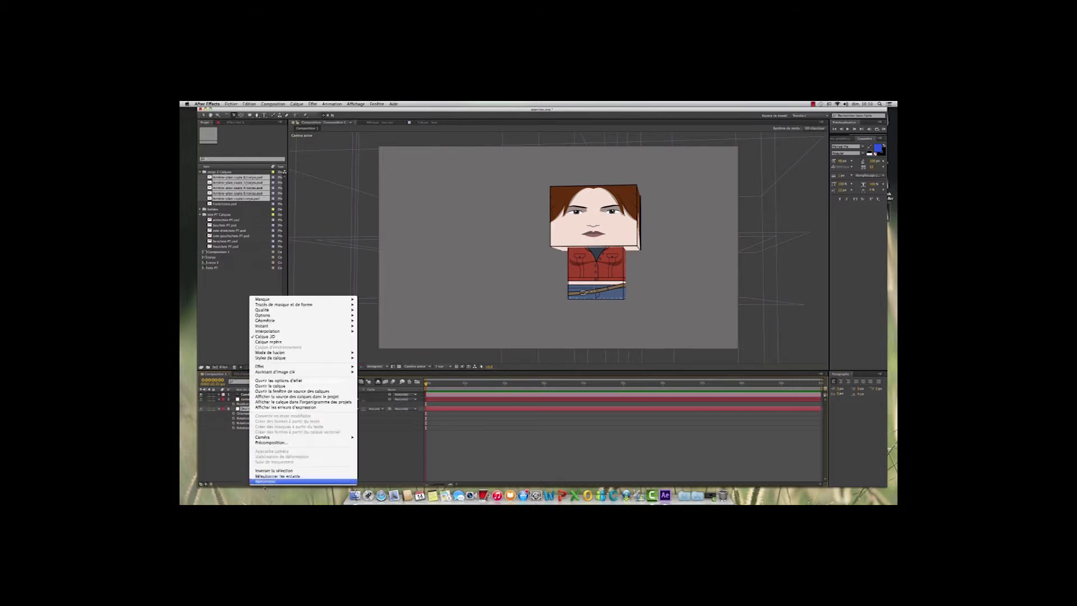
click(270, 481)
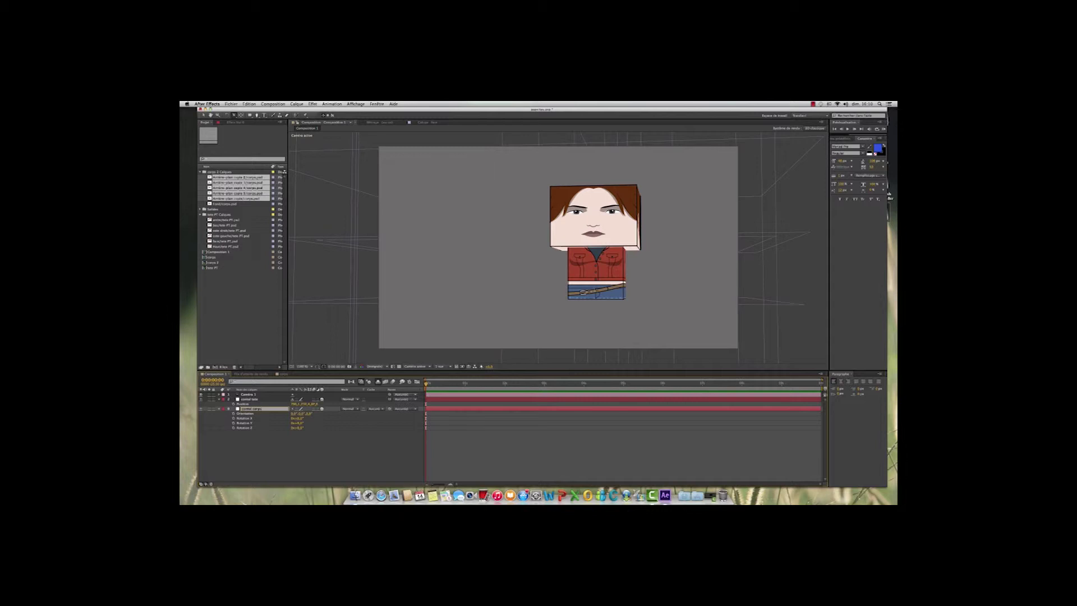
click(273, 455)
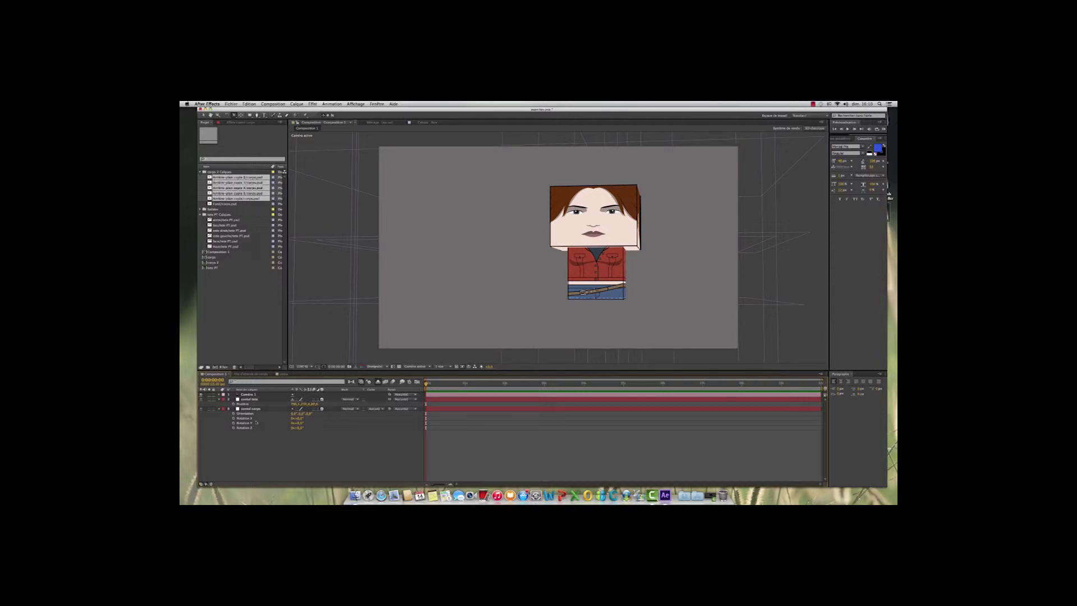
- Rotate the body slightly around its Y axis and try the head null's rotation axes
drag(299, 423, 301, 424)
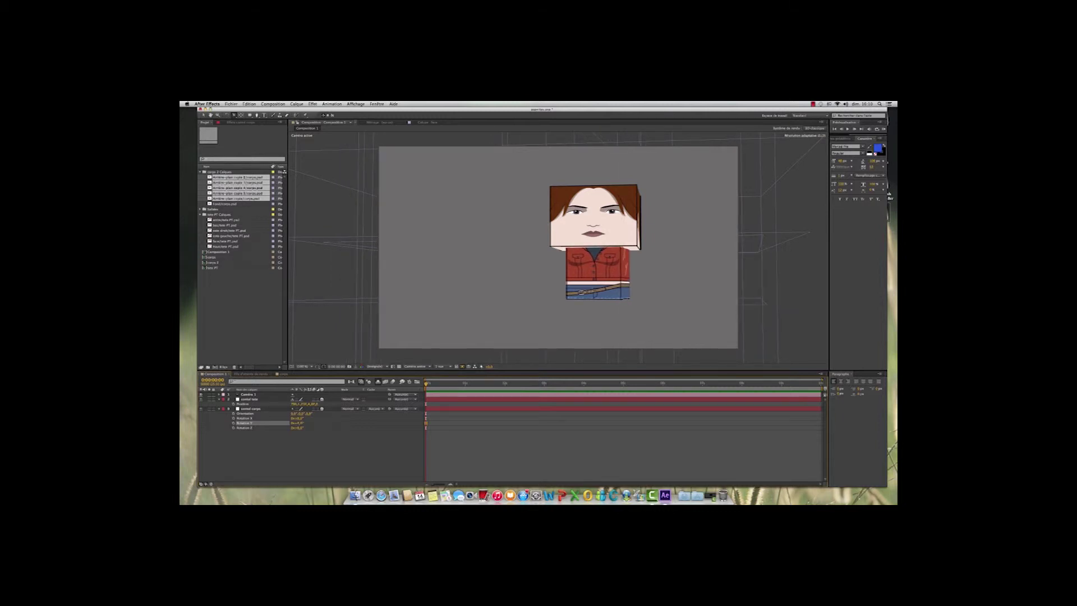
click(253, 409)
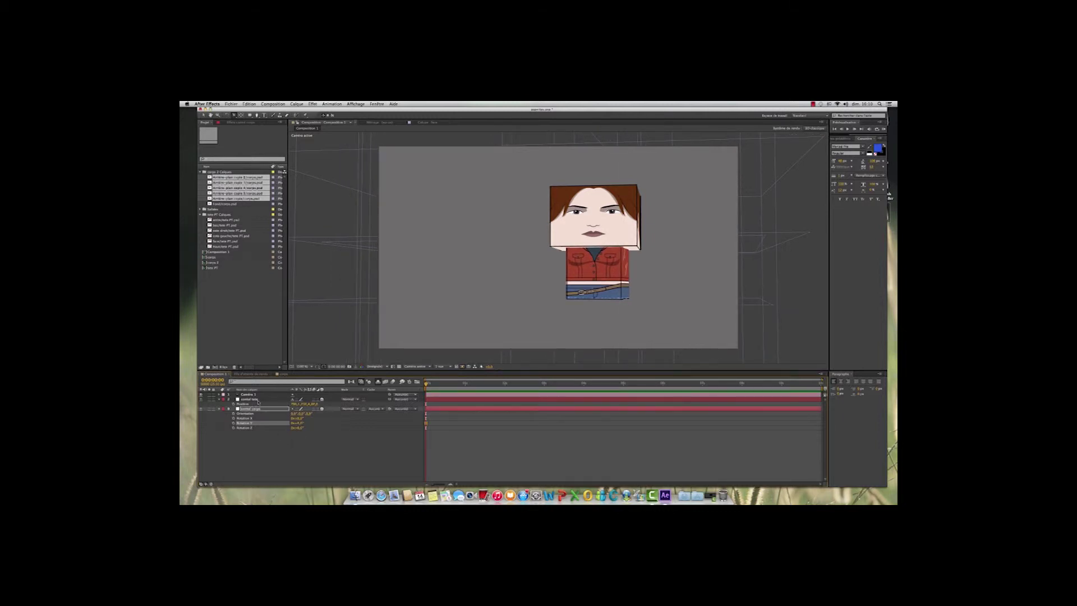
click(257, 399)
key(r)
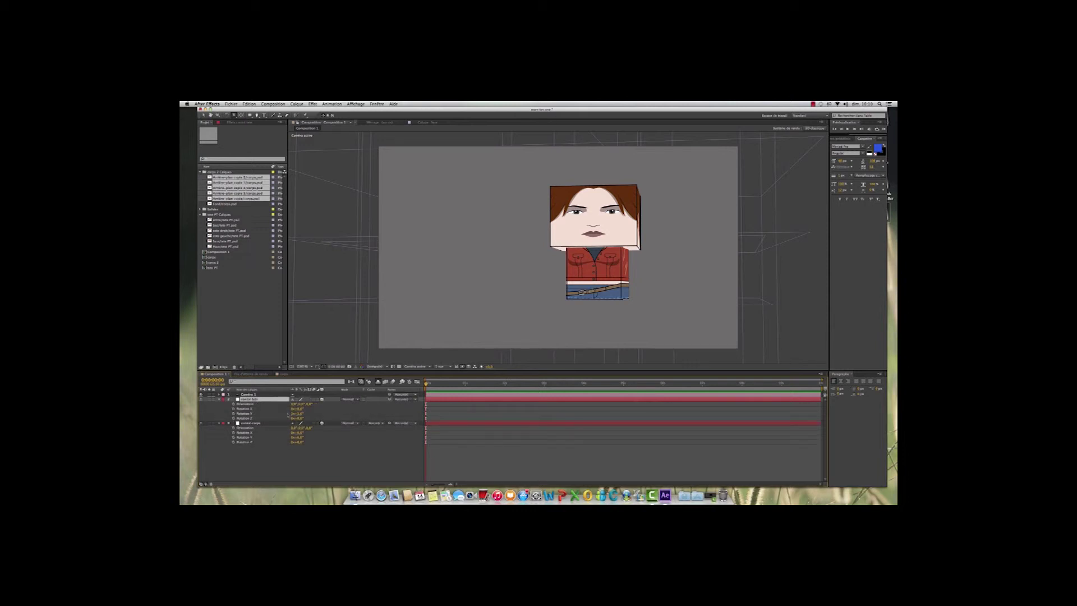
mouse_move(299, 414)
mouse_down()
mouse_move(308, 414)
mouse_move(289, 409)
mouse_move(300, 418)
mouse_up()
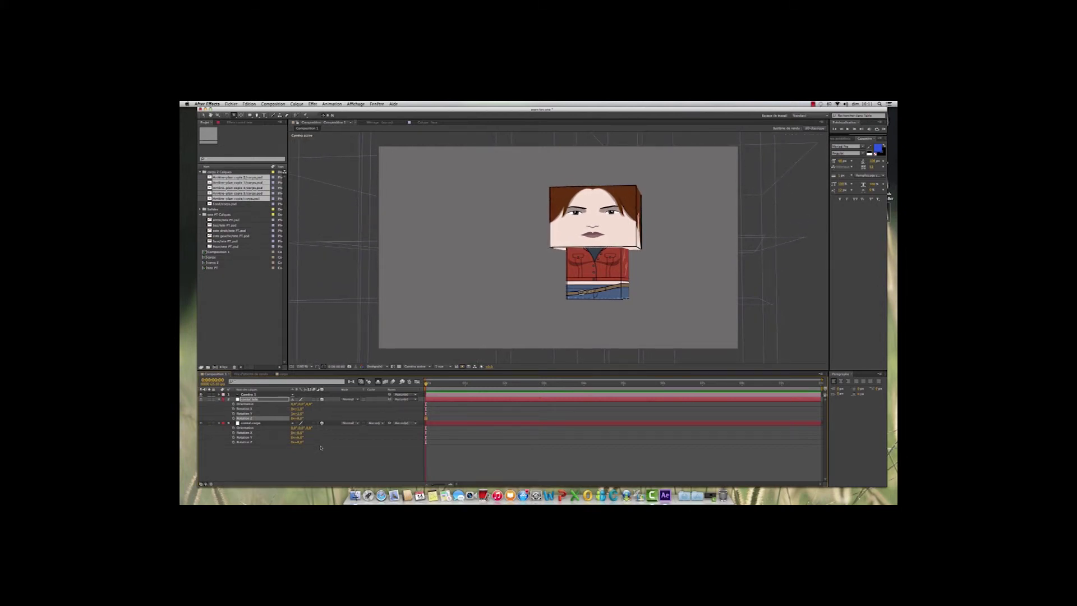
- Collapse the rotation properties of the head and body control nulls in the timeline
click(242, 394)
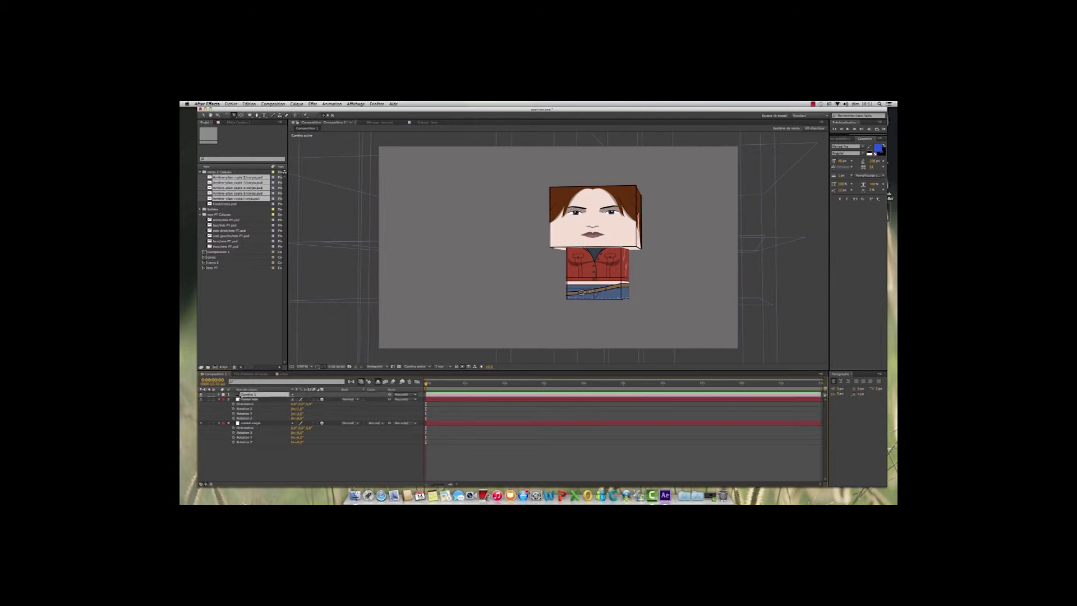
click(218, 400)
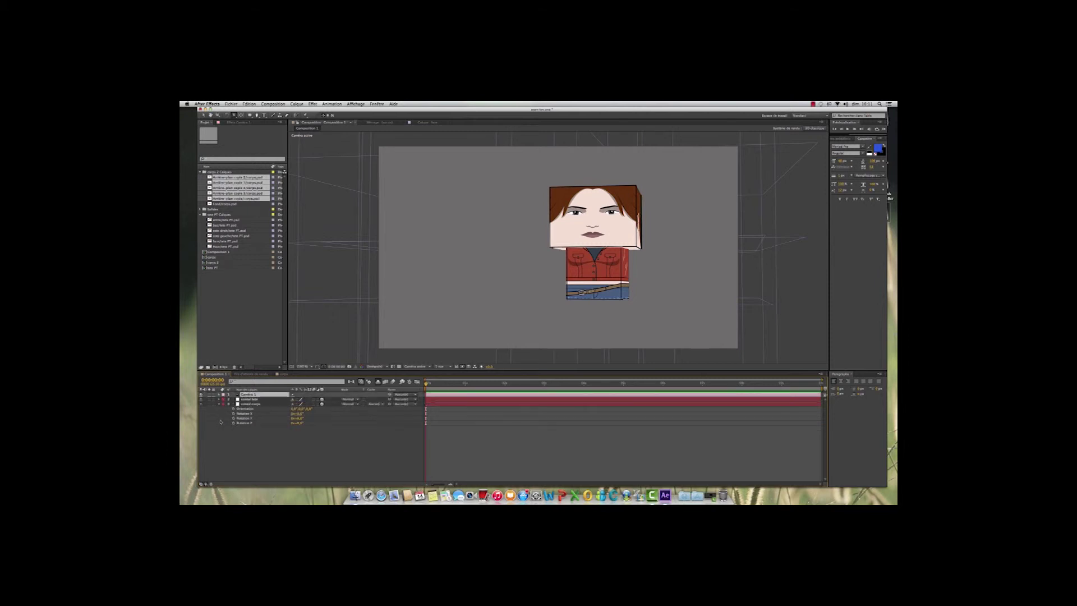
click(220, 404)
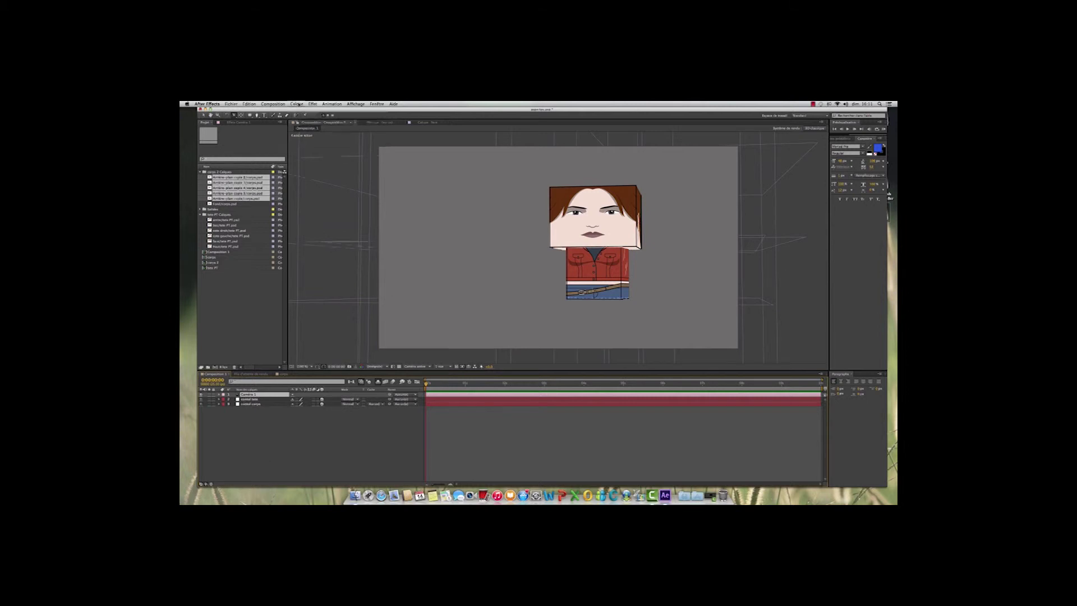
- Create a new null object and rename it "control general"
click(298, 105)
mouse_move(306, 112)
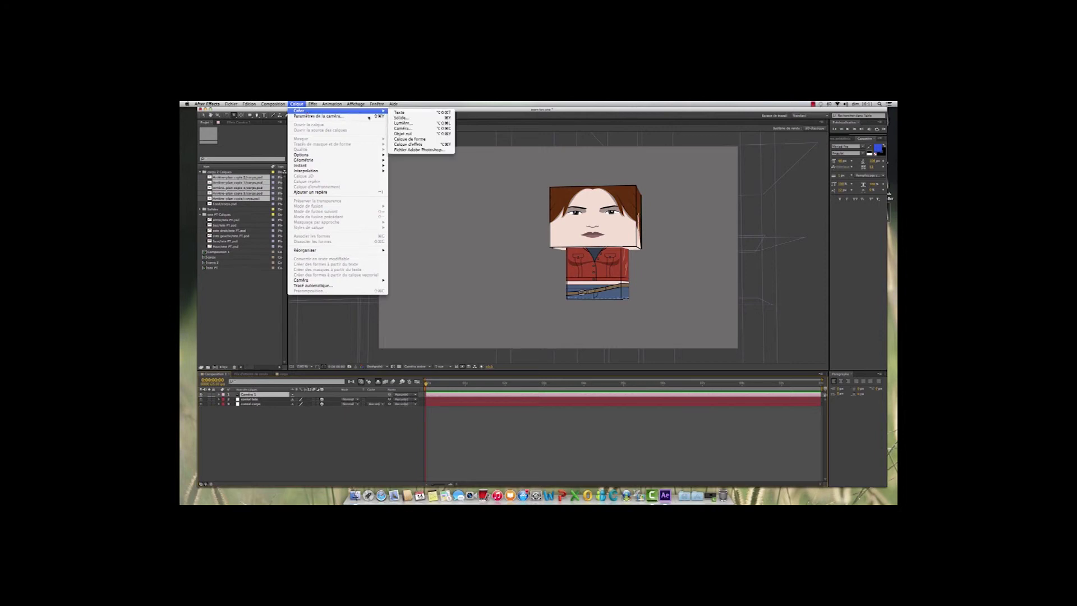
click(410, 135)
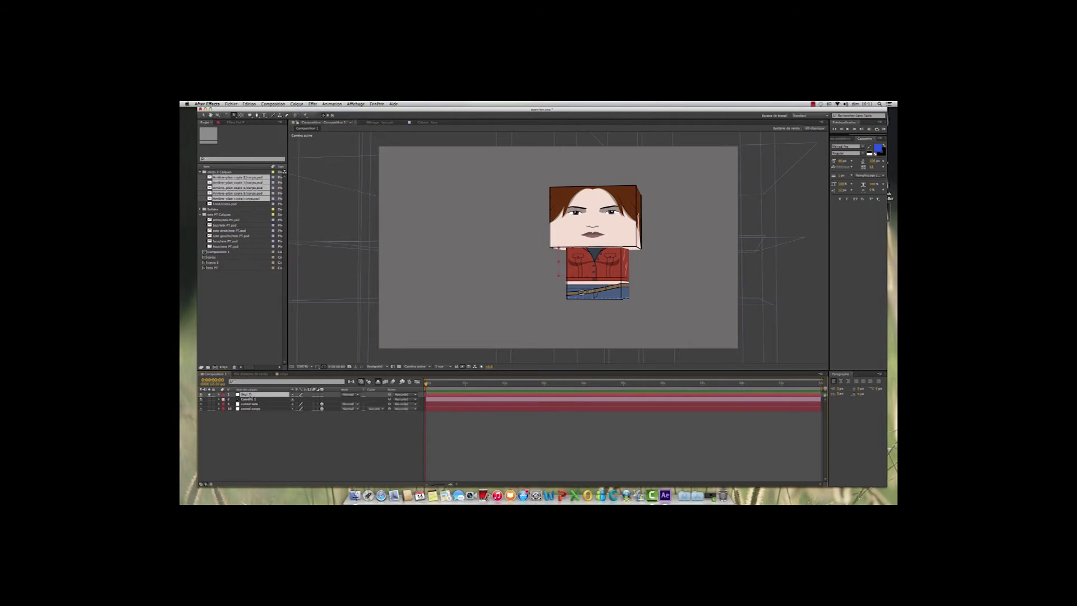
right_click(248, 395)
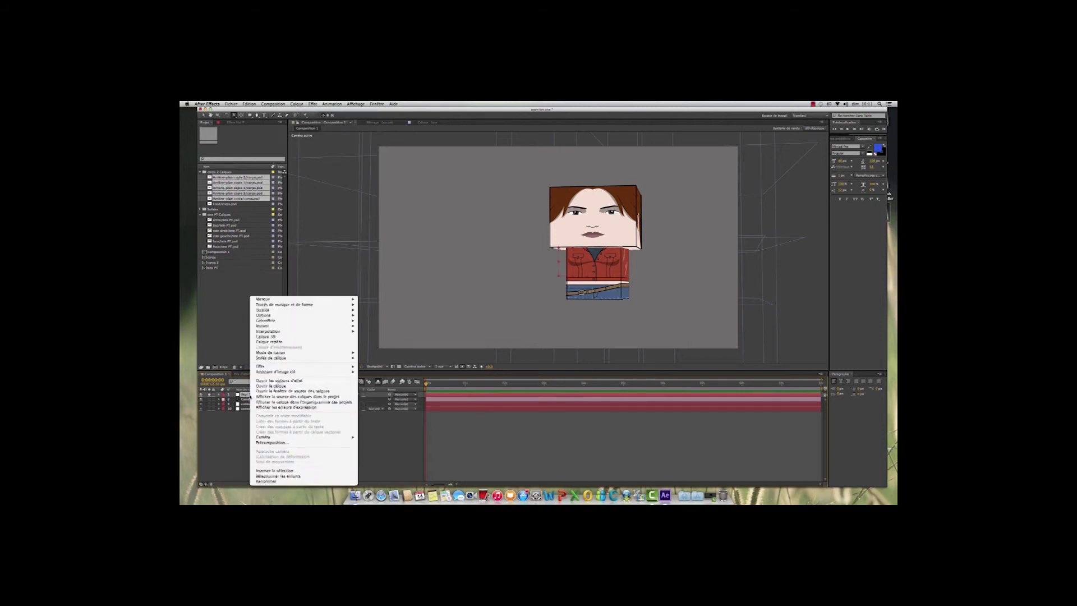
click(267, 481)
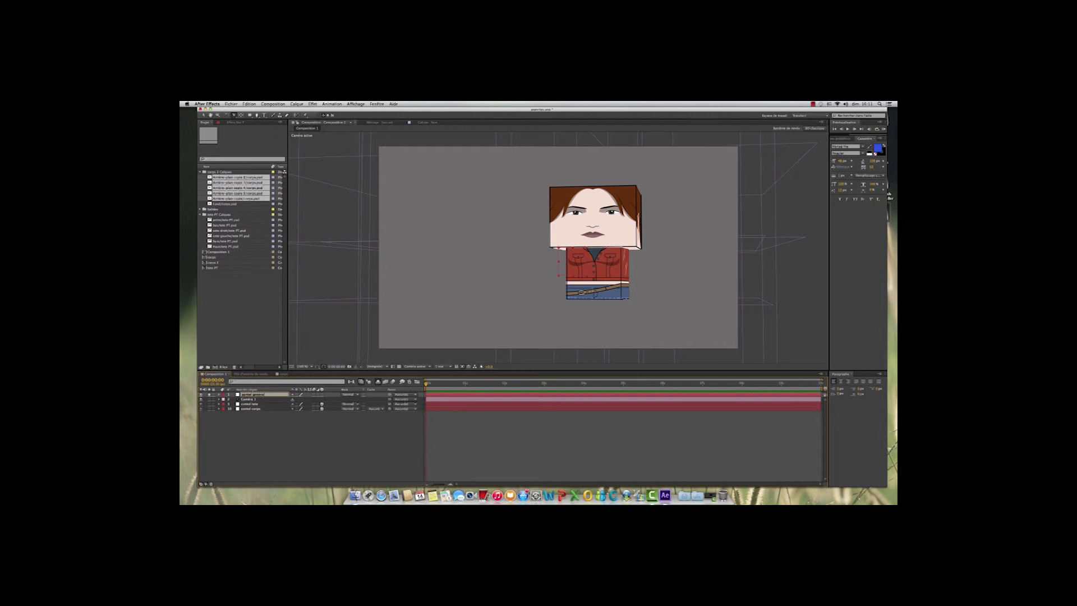
- Place the general control null just below the camera layer and parent the head and body control nulls to it
click(270, 412)
drag(251, 394, 254, 404)
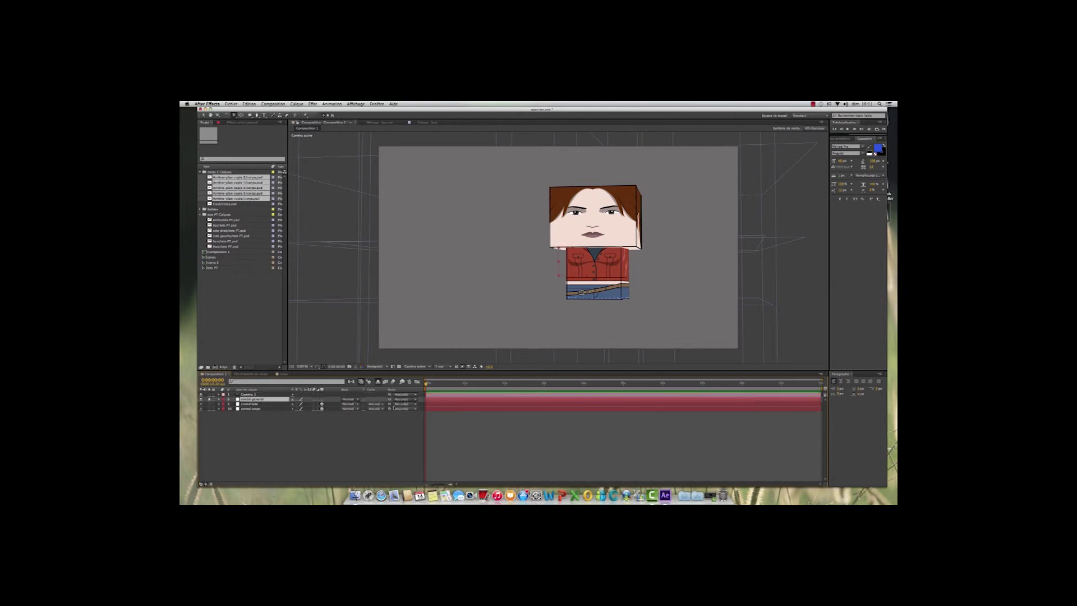
drag(390, 409, 275, 403)
drag(389, 405, 273, 401)
- Move the whole character to the left through the general control null's X position and make that null a 3D layer
click(218, 400)
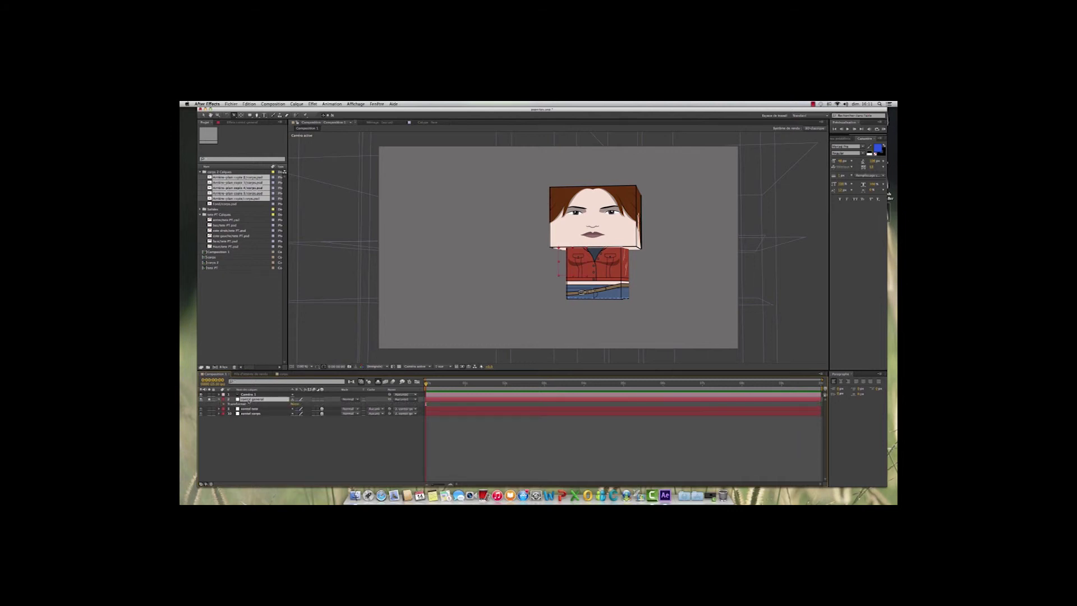
key(p)
mouse_move(294, 404)
mouse_down()
mouse_move(244, 404)
mouse_move(322, 404)
mouse_move(275, 404)
mouse_up()
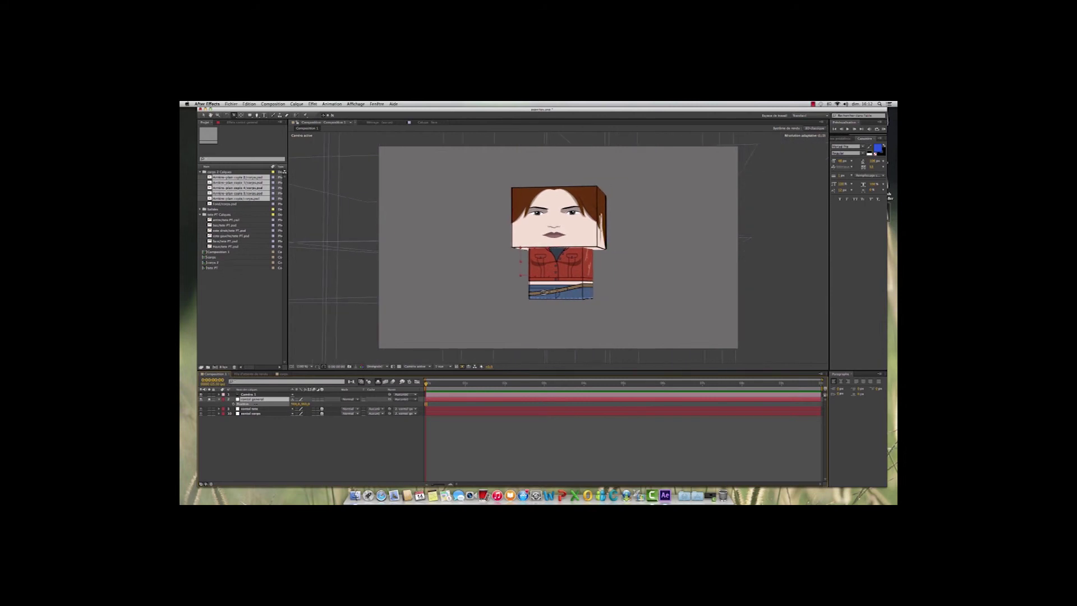
click(263, 400)
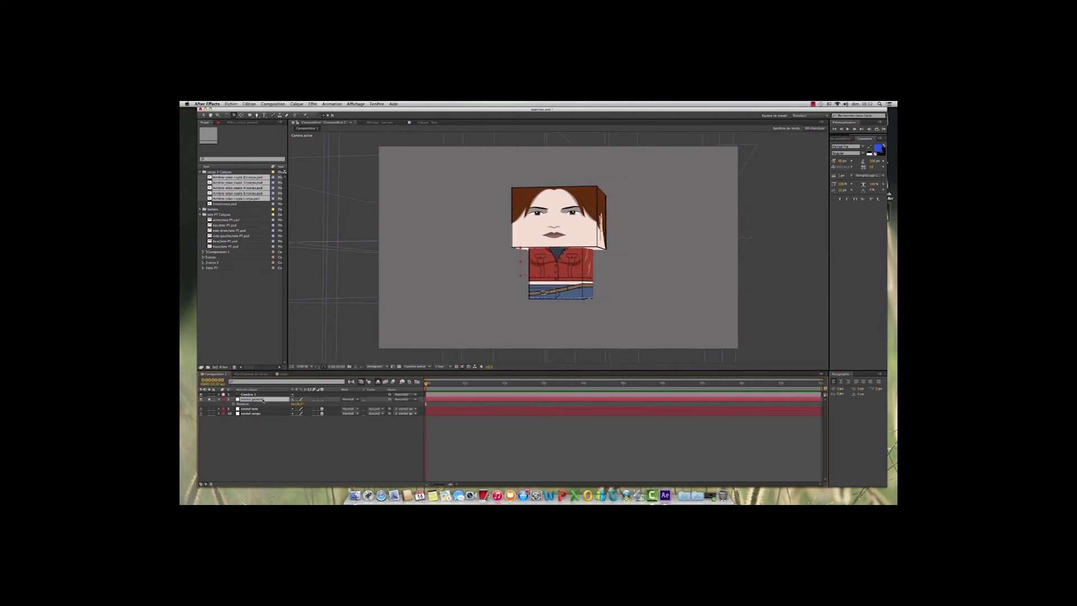
click(321, 400)
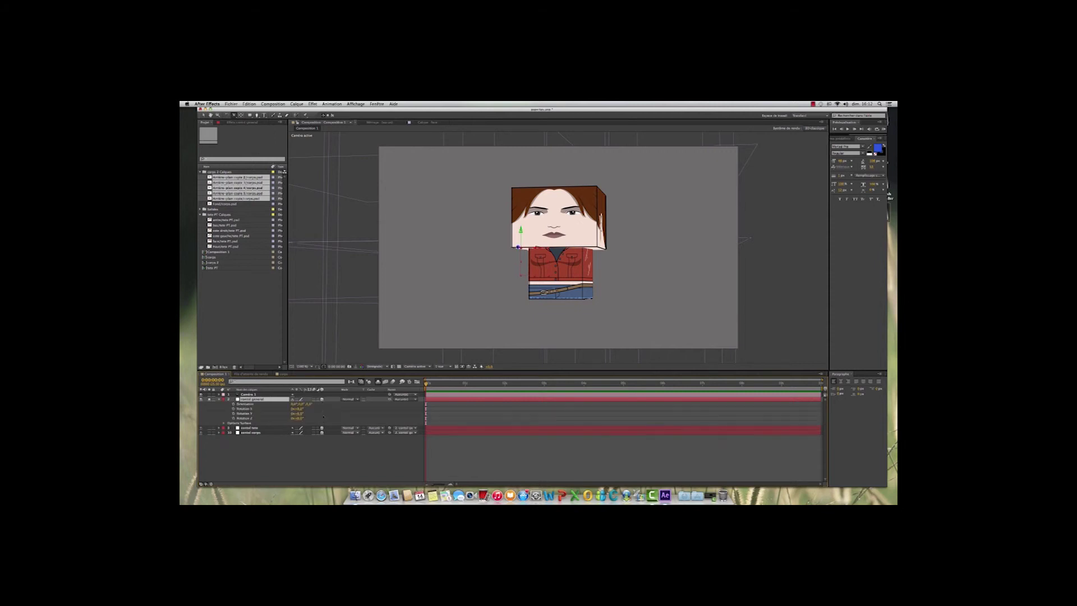
- Test the general control null's rotation and shift its anchor point onto the torso's edge, turning its 3D option off for the move
mouse_move(298, 413)
mouse_down()
mouse_move(370, 409)
mouse_move(295, 413)
mouse_up()
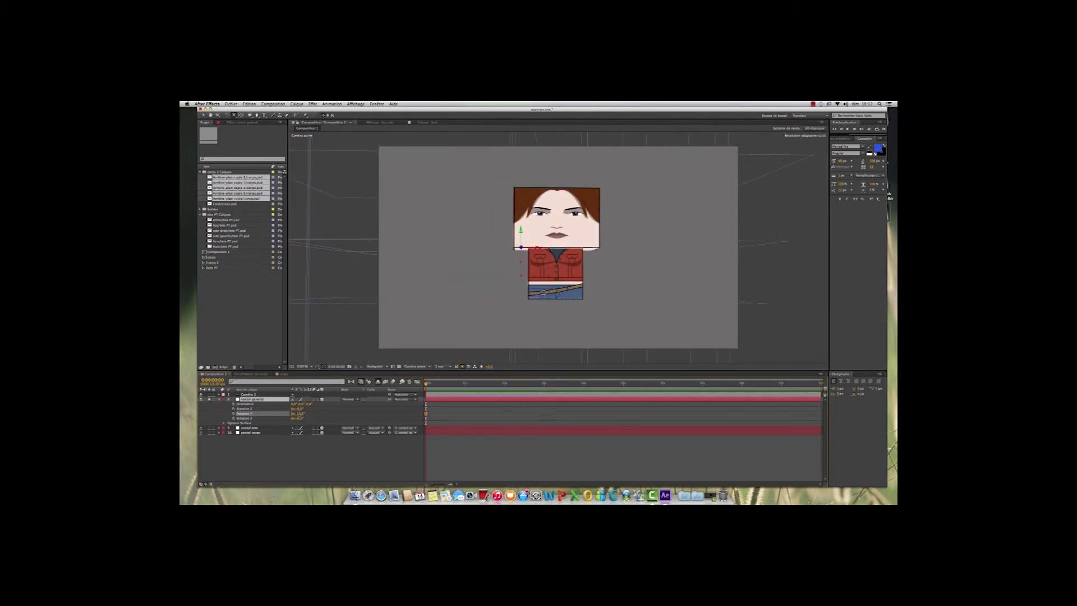
click(251, 399)
click(241, 115)
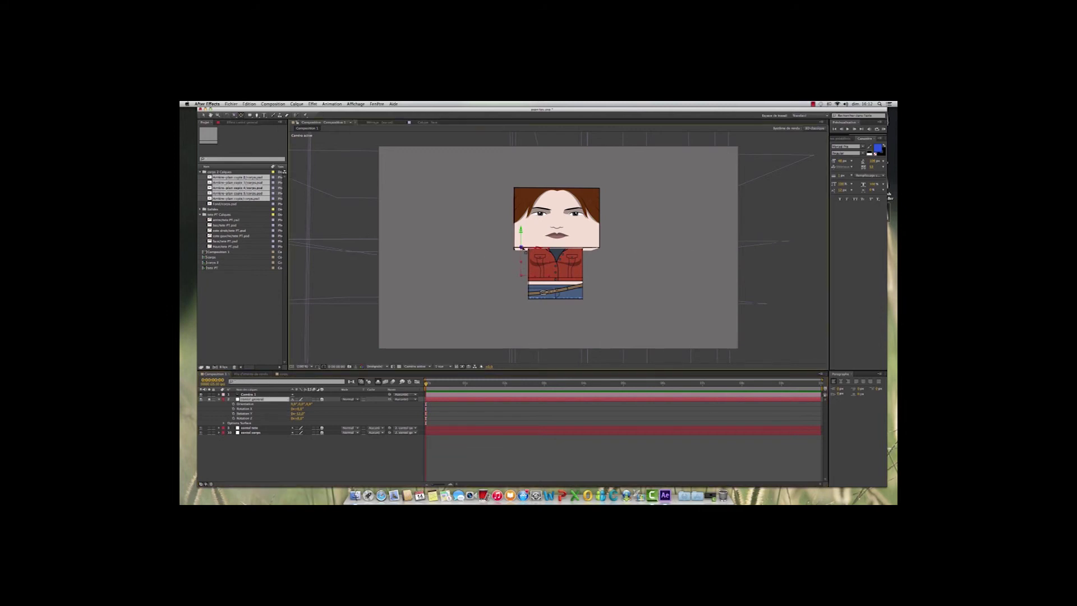
drag(521, 246, 531, 260)
click(321, 399)
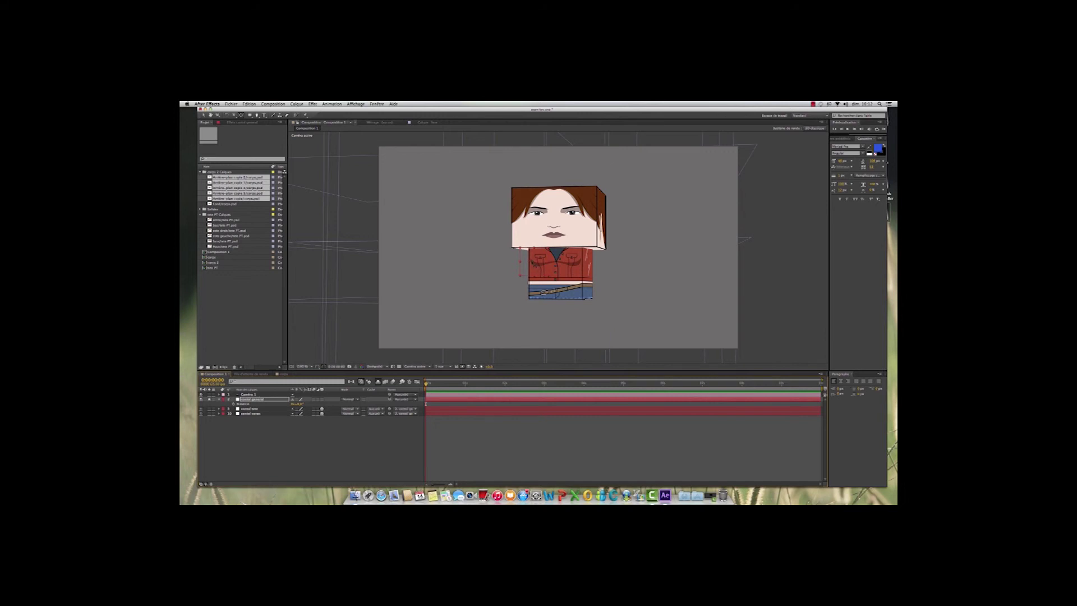
drag(531, 262, 533, 264)
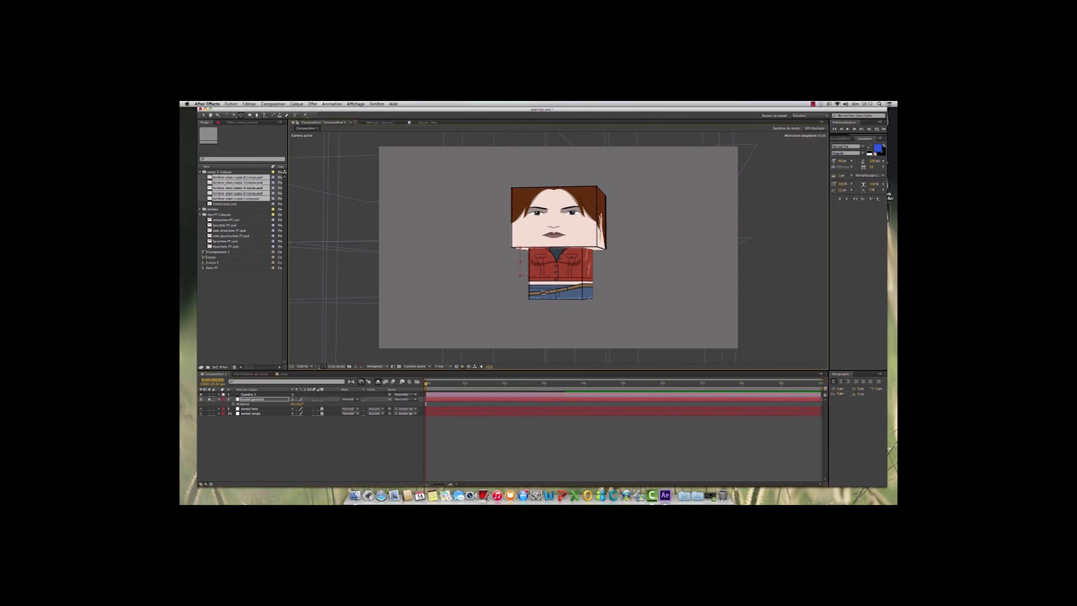
click(322, 399)
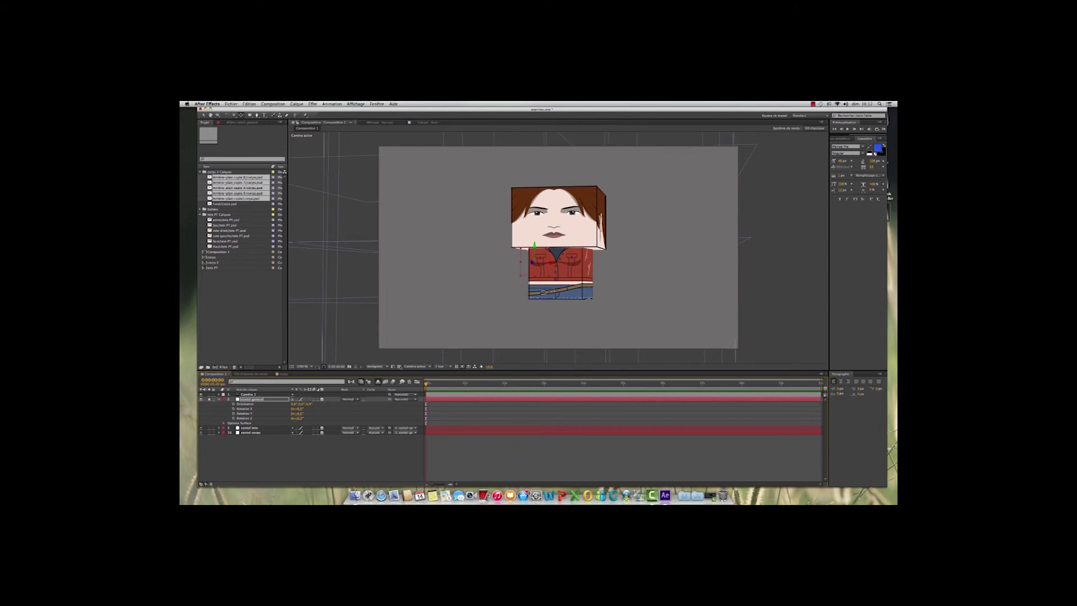
mouse_move(299, 419)
mouse_down()
mouse_move(339, 418)
mouse_move(247, 418)
mouse_move(309, 419)
mouse_move(301, 427)
mouse_up()
- Set the parent of the head and body control nulls to none
click(416, 428)
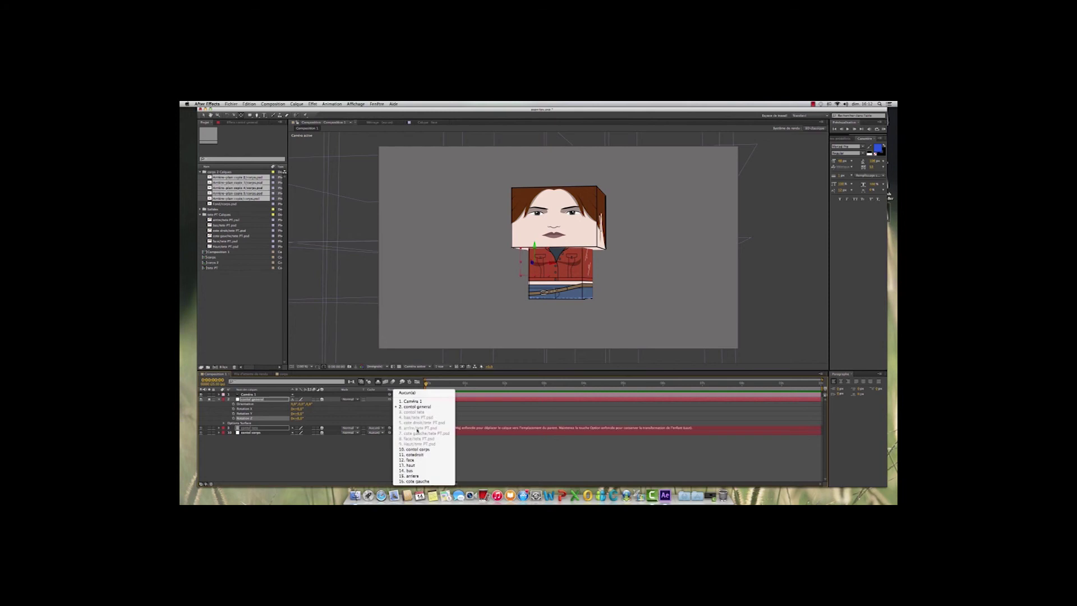
click(407, 393)
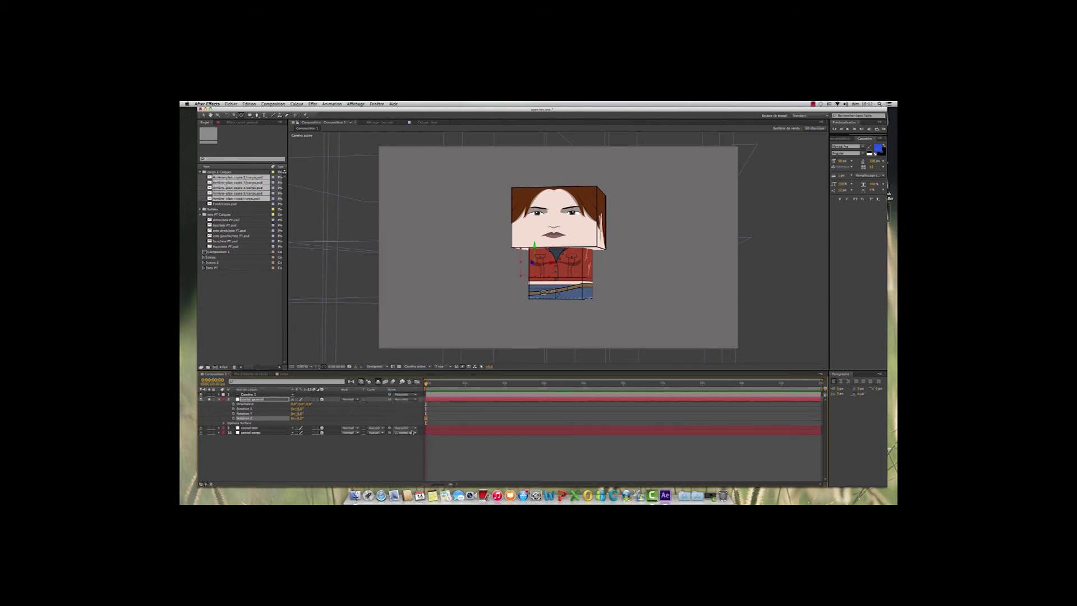
click(415, 433)
click(407, 392)
- Move the general control null to the middle of the character and adjust its height and depth through its Position values
click(252, 399)
key(p)
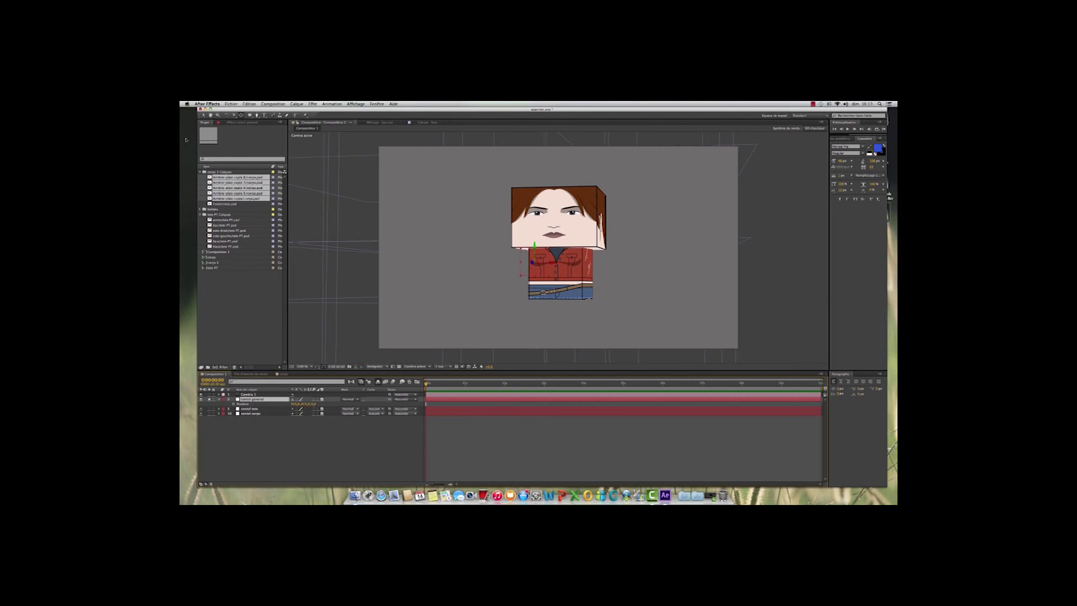
click(203, 115)
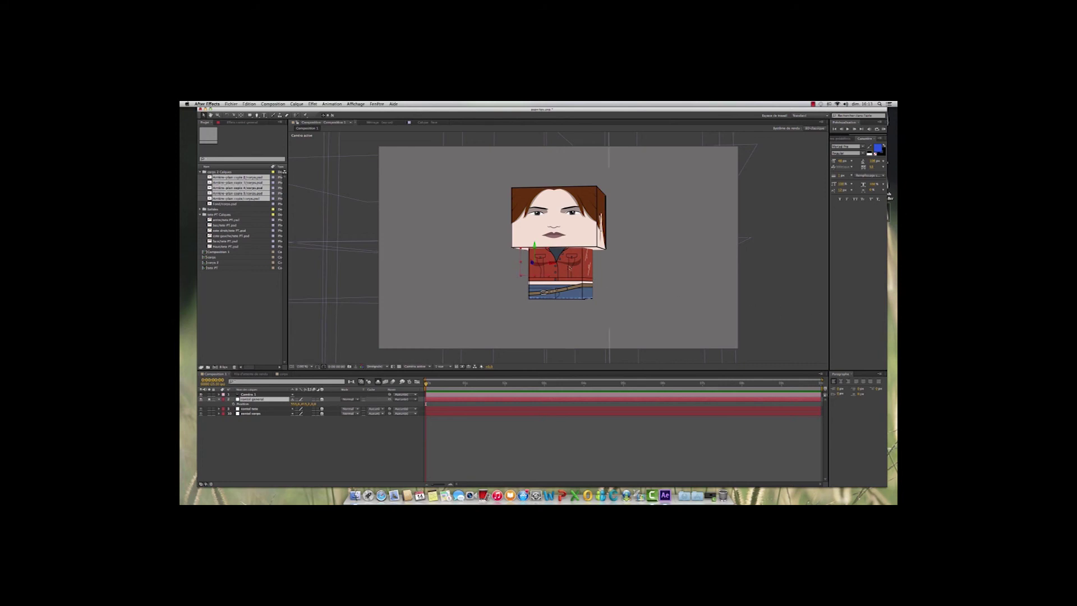
drag(553, 265, 575, 264)
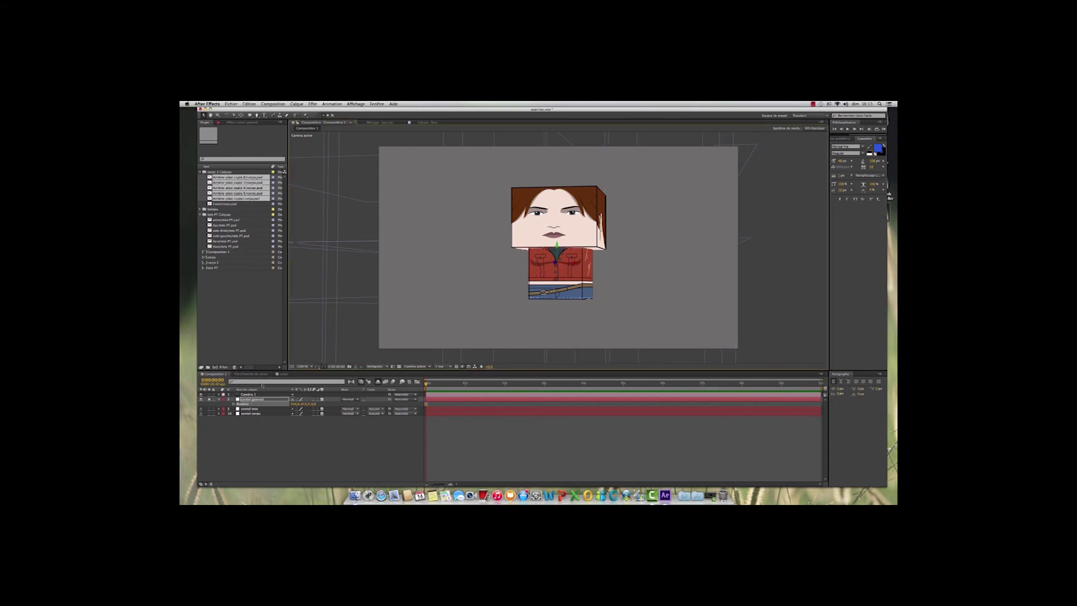
click(314, 404)
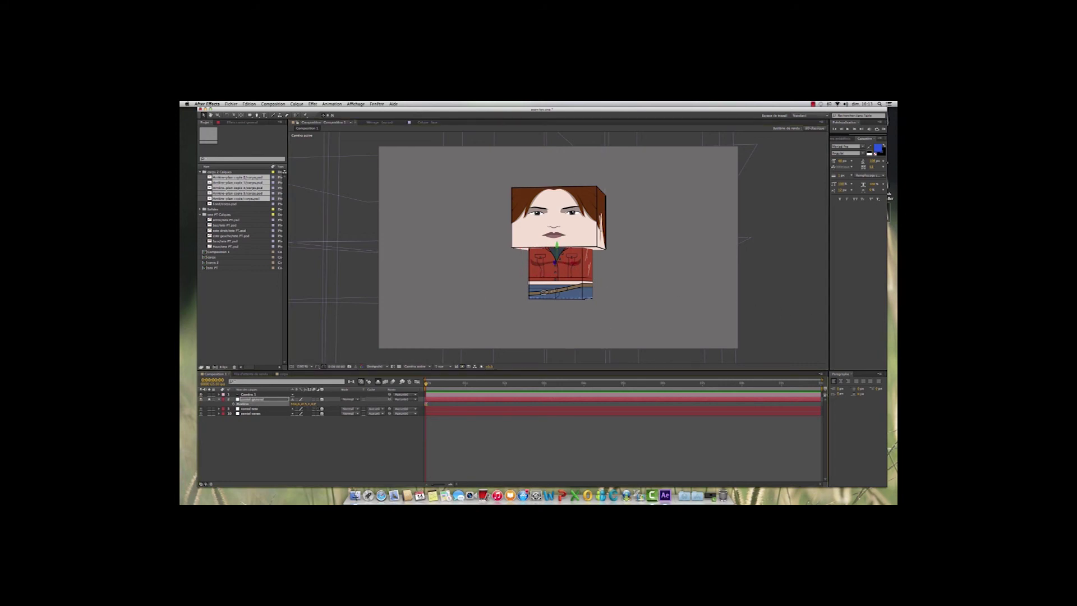
drag(313, 404, 308, 403)
drag(305, 404, 280, 403)
- Orbit the camera to the character's side and align the general control null's depth with the middle of the character
click(248, 394)
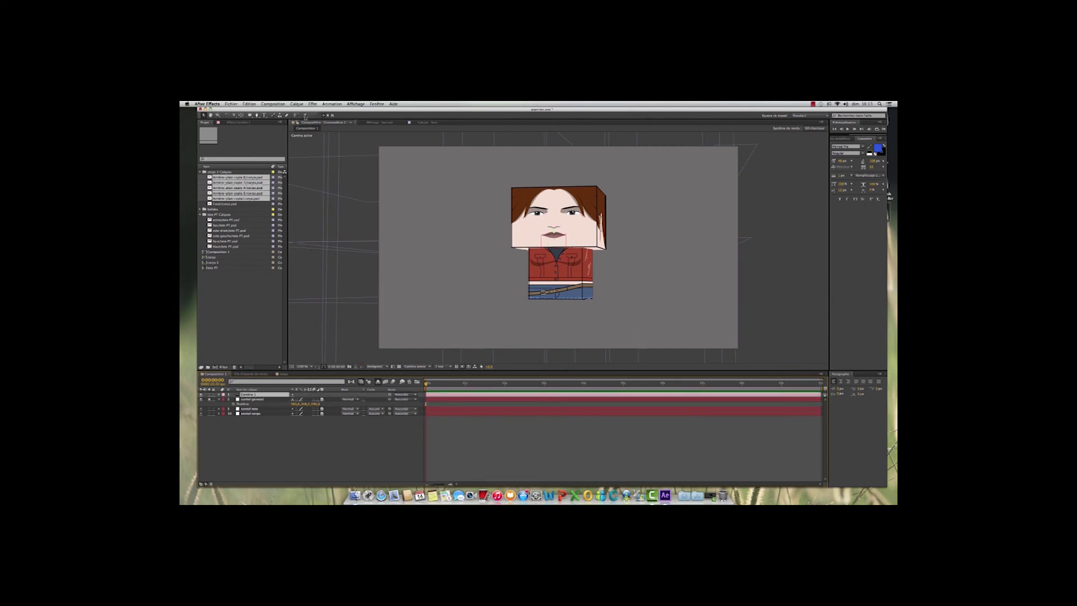
click(235, 115)
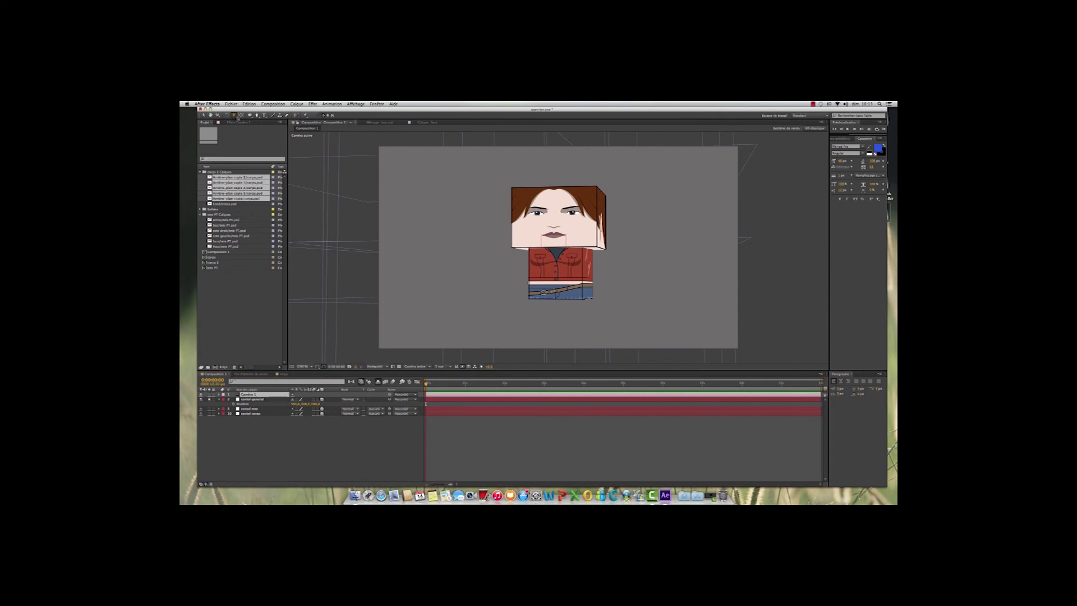
drag(517, 351, 618, 313)
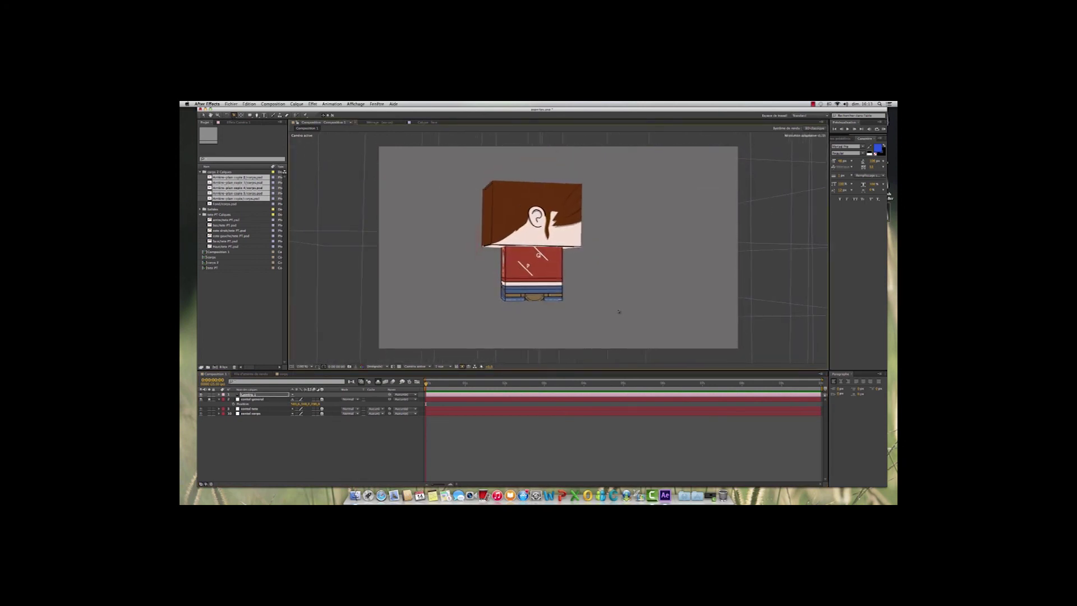
click(247, 404)
drag(276, 405, 265, 405)
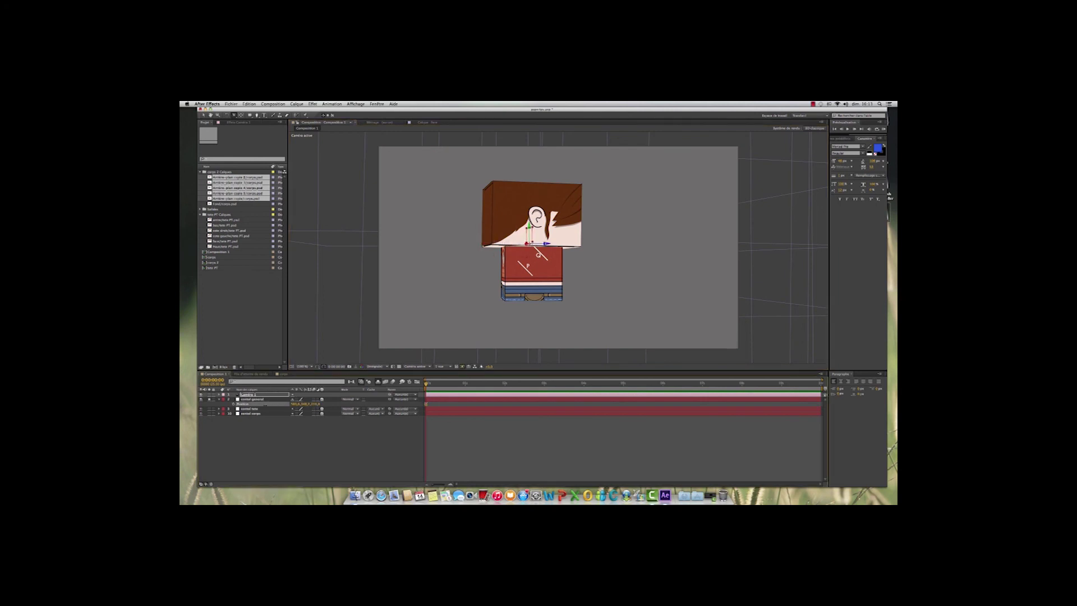
click(265, 405)
- Parent the body and head control nulls to the general control null again
click(323, 470)
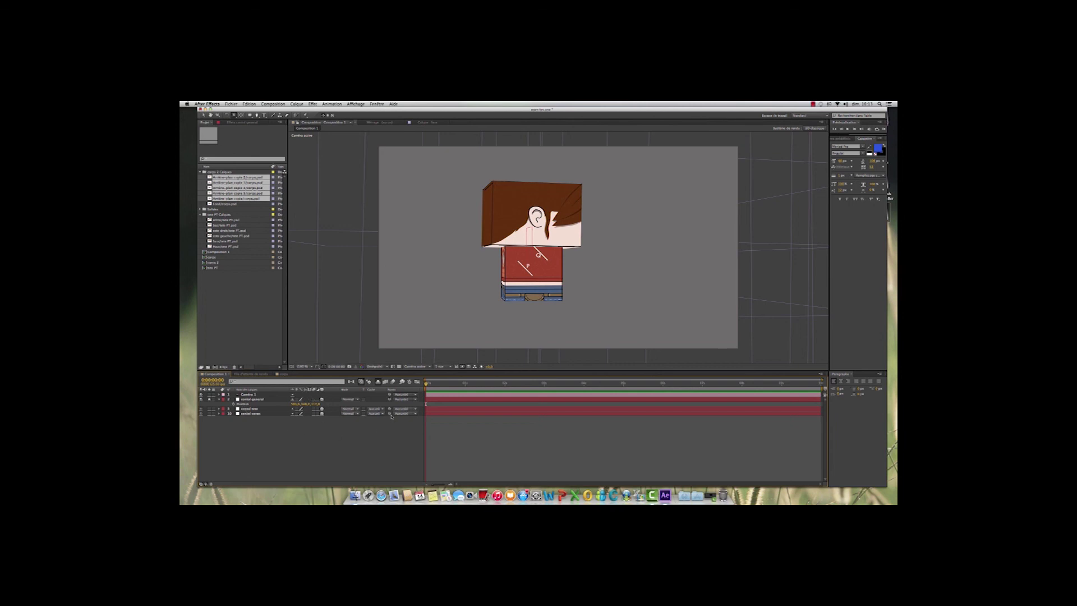
drag(390, 413, 249, 408)
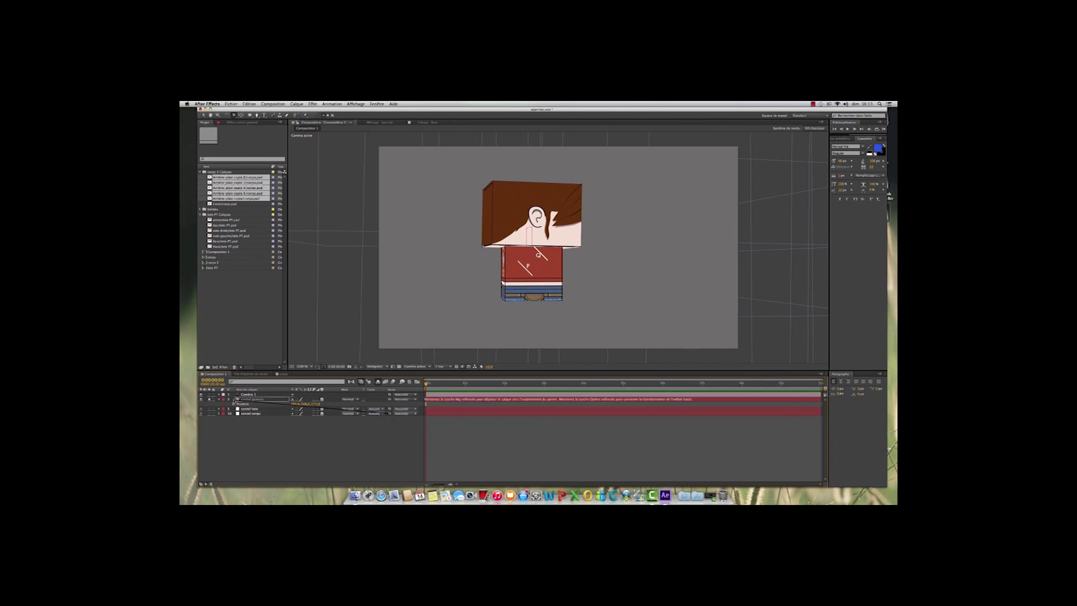
drag(389, 410, 264, 403)
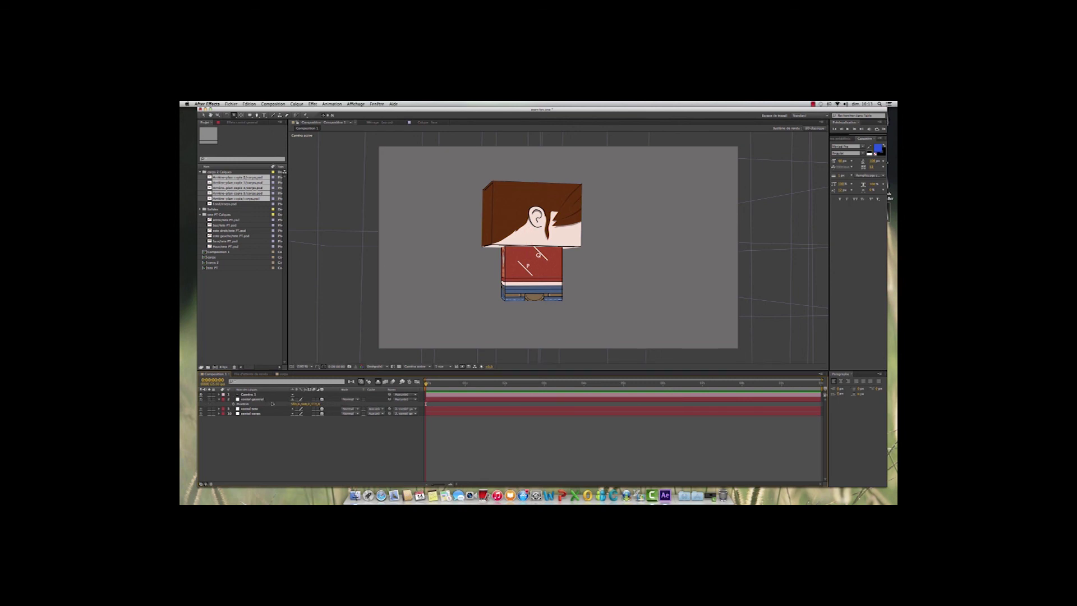
- Test the general control null's X rotation, and turn the whole character to face the camera with its Y rotation
click(256, 400)
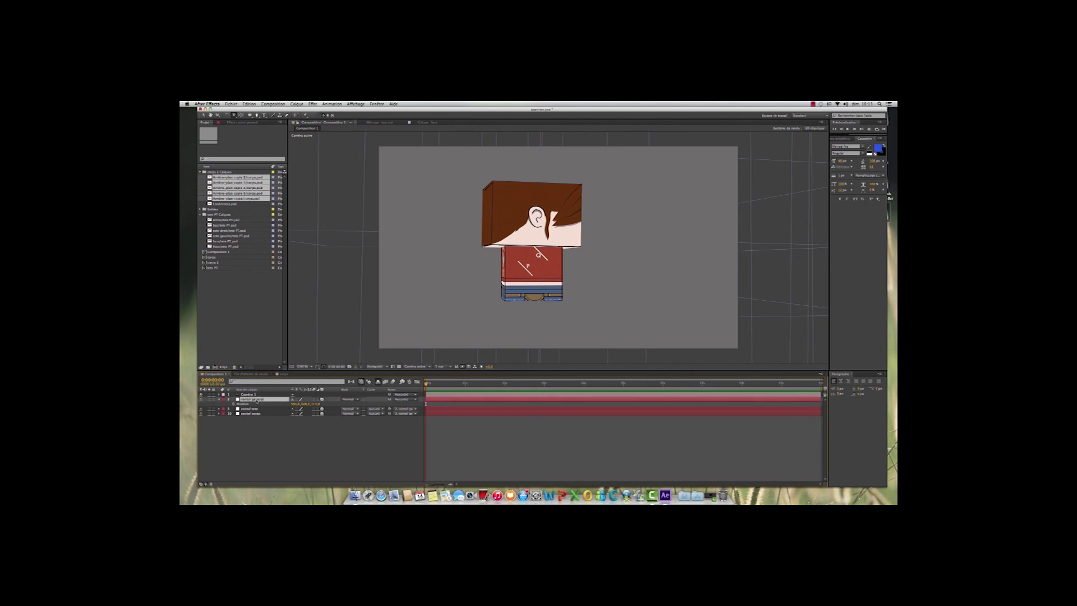
key(r)
drag(299, 409, 429, 446)
mouse_move(533, 408)
mouse_down()
mouse_move(561, 408)
mouse_move(545, 408)
mouse_up()
drag(374, 467, 380, 467)
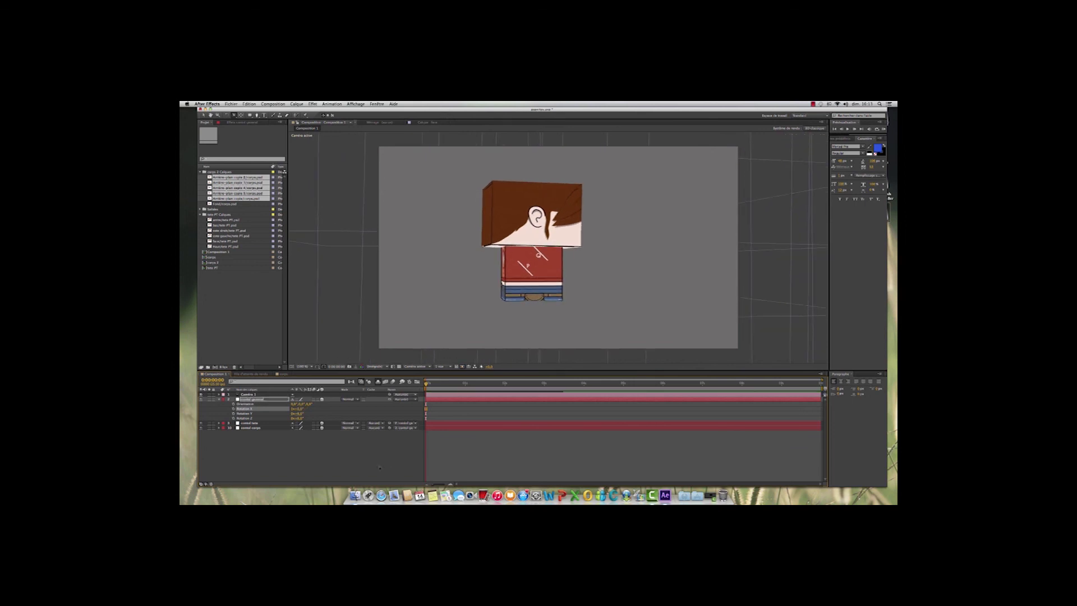
drag(300, 414, 544, 414)
drag(476, 433, 355, 444)
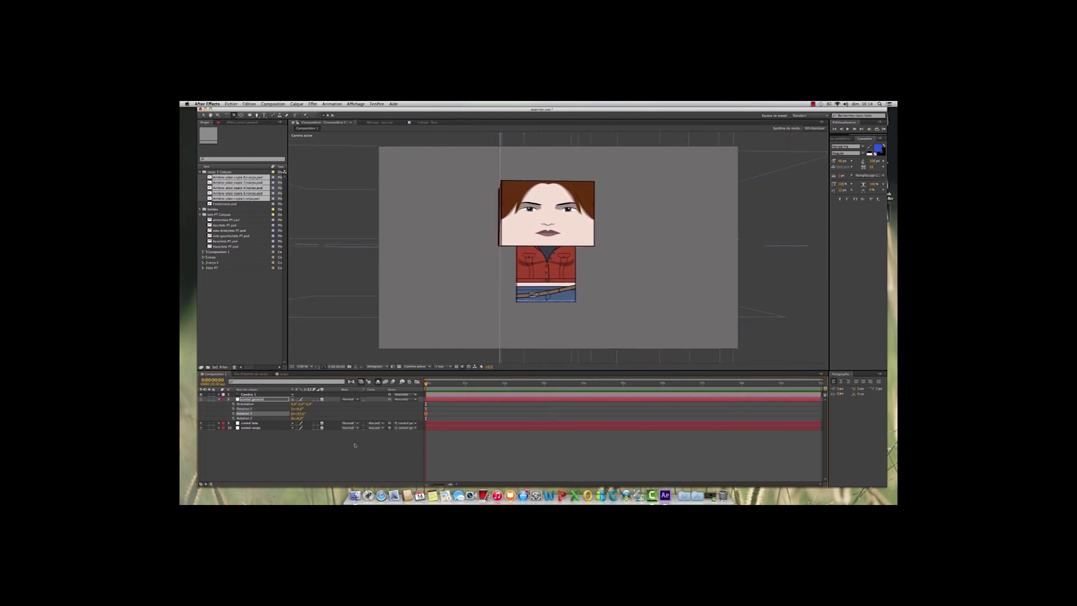